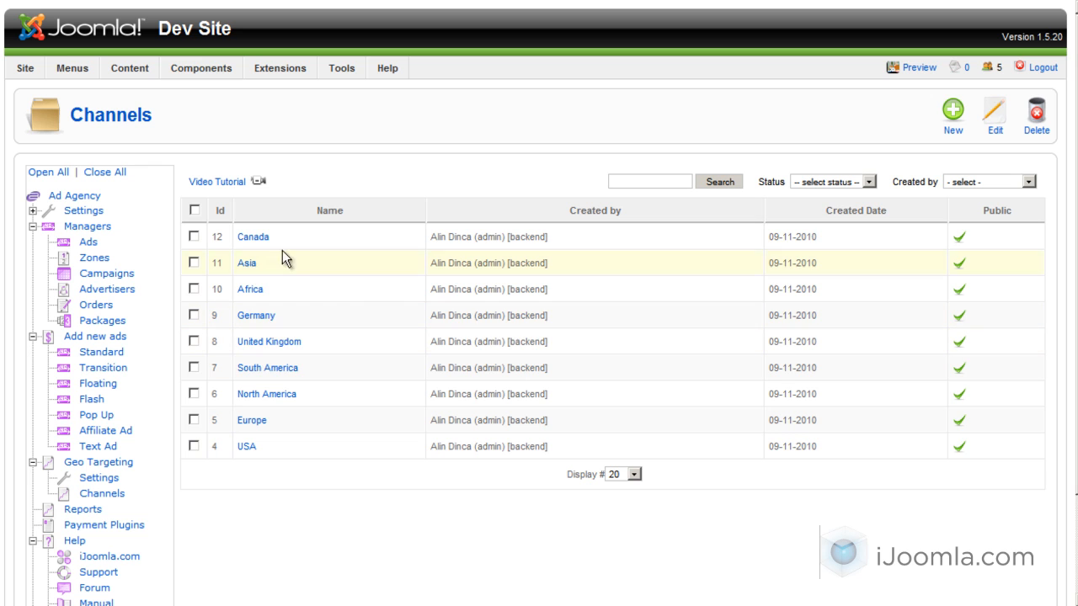
Create a new targeting channel and add a Country location limitation to it.
click(955, 114)
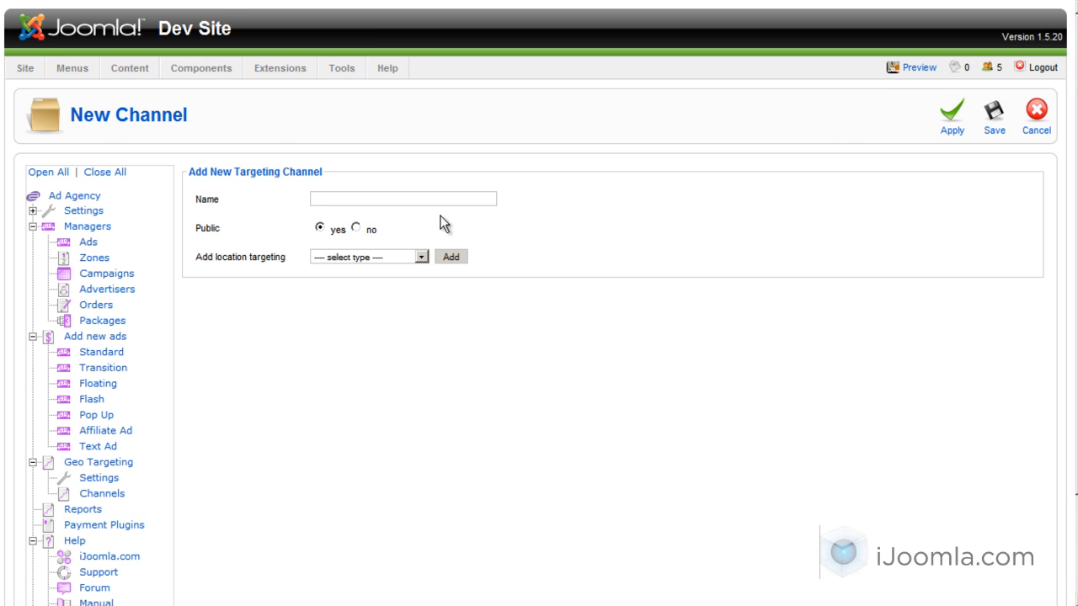
click(387, 258)
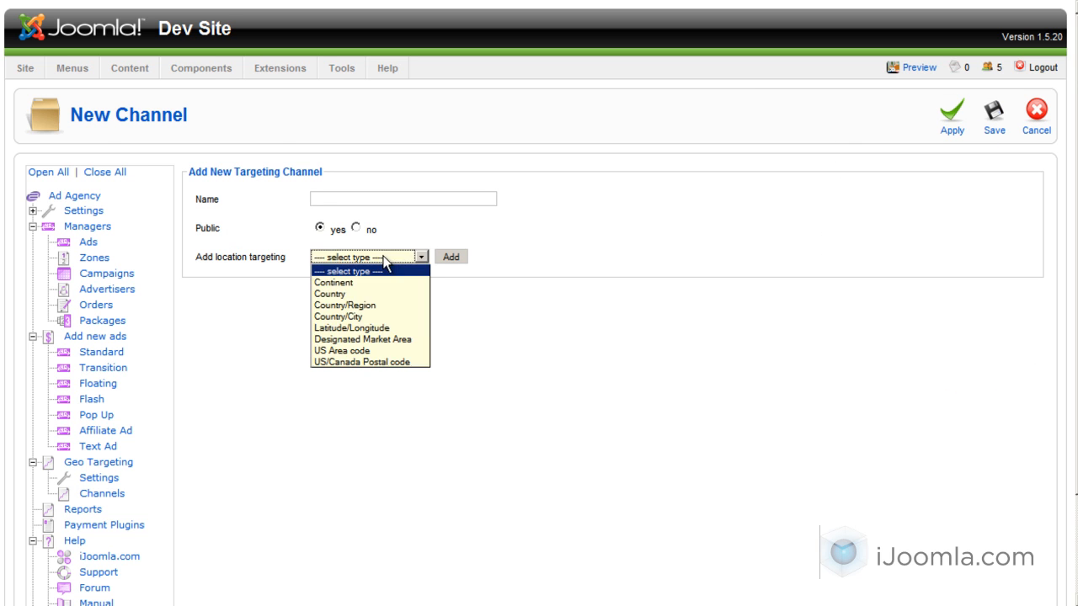
click(350, 293)
click(451, 257)
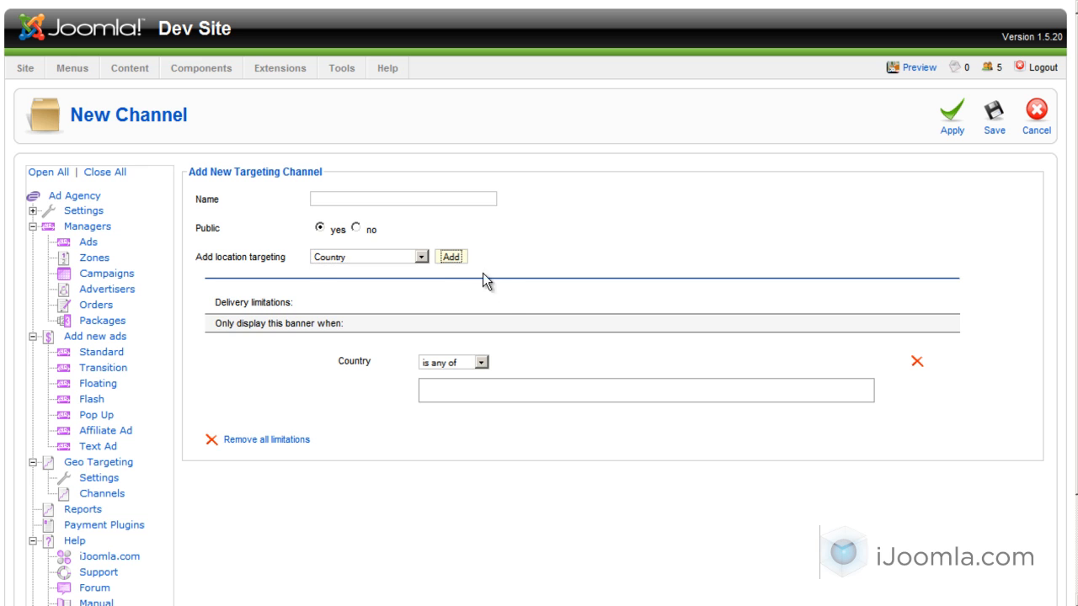
Choose France as the country in the Country limitation and name the channel France.
click(460, 388)
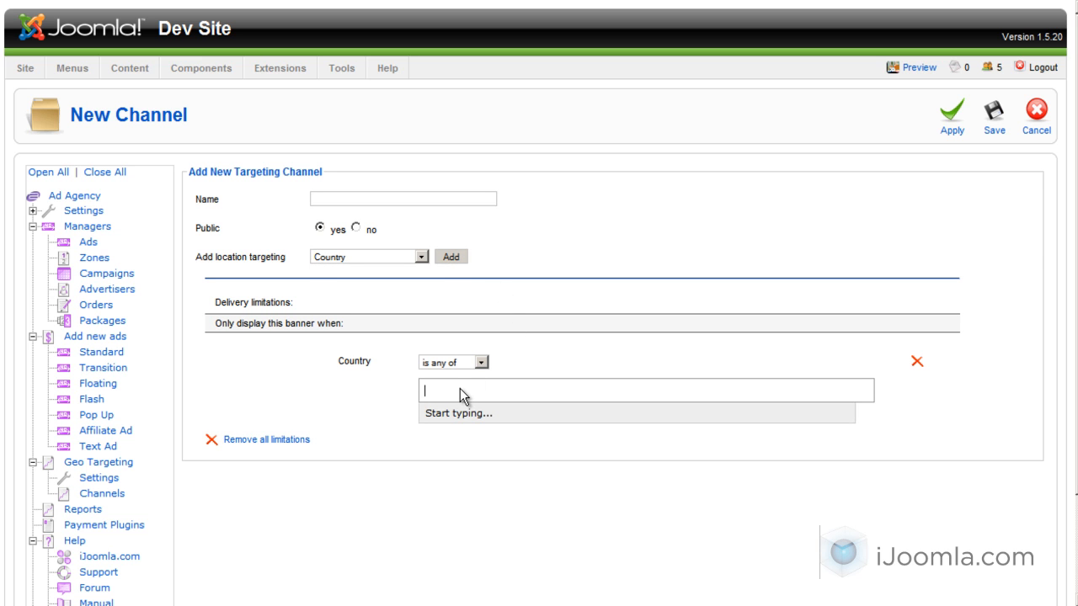
text(fran)
click(460, 414)
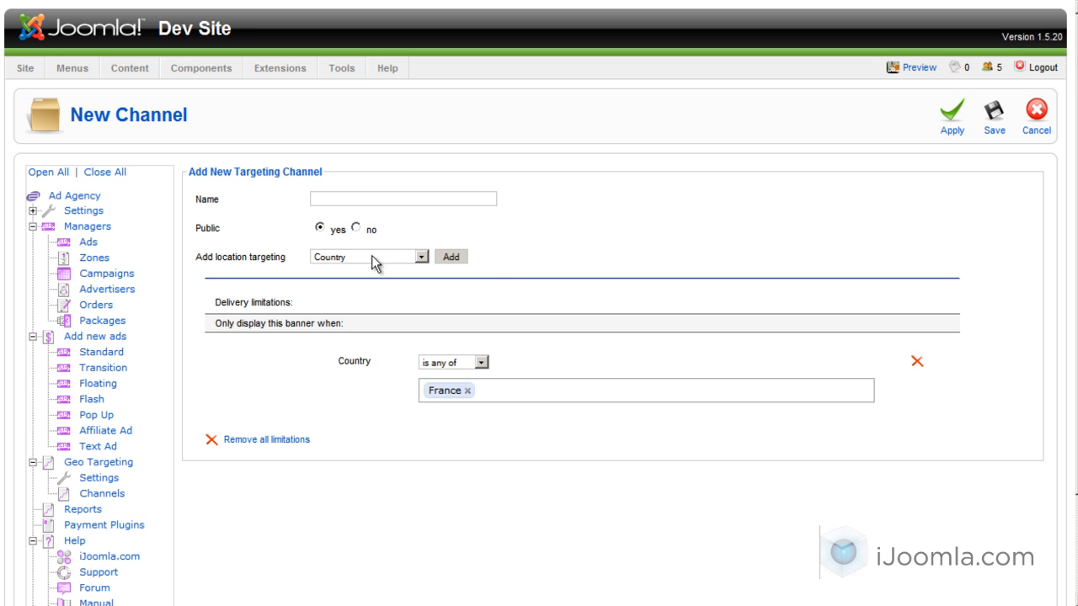
double_click(354, 197)
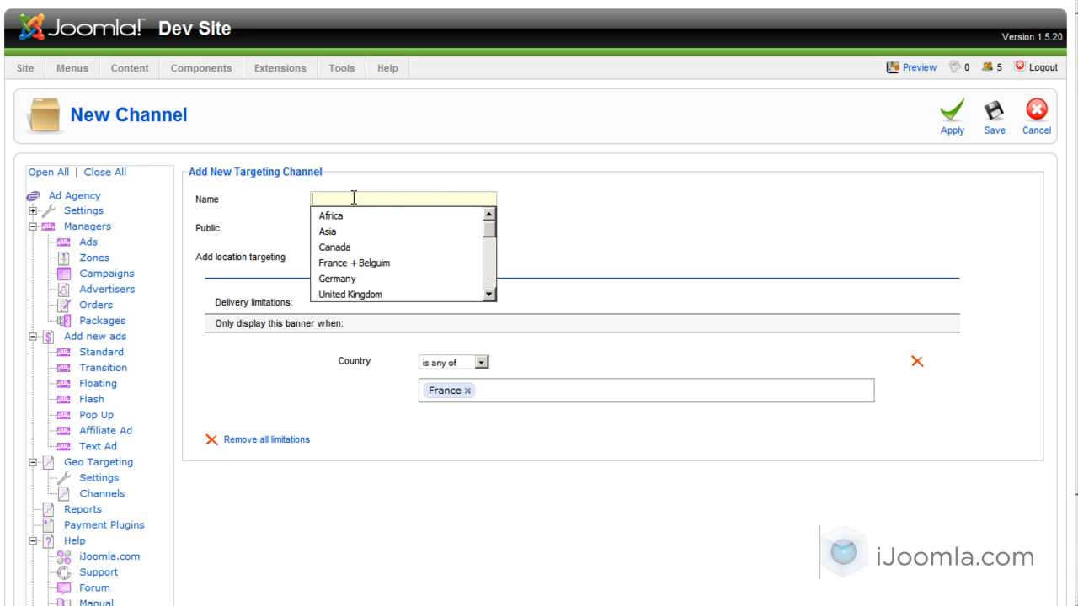
text(France)
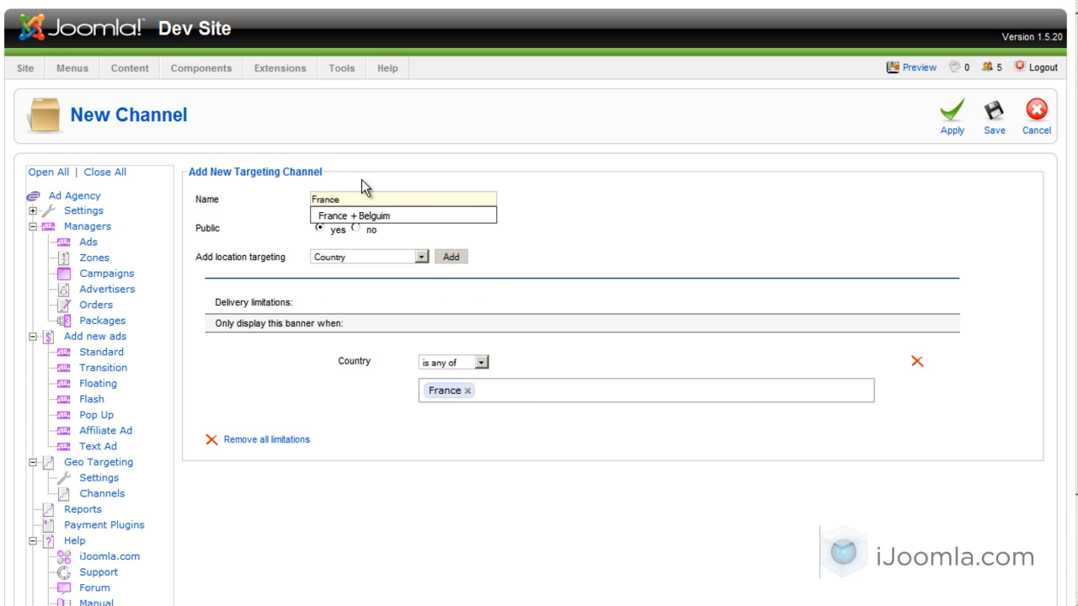
click(369, 171)
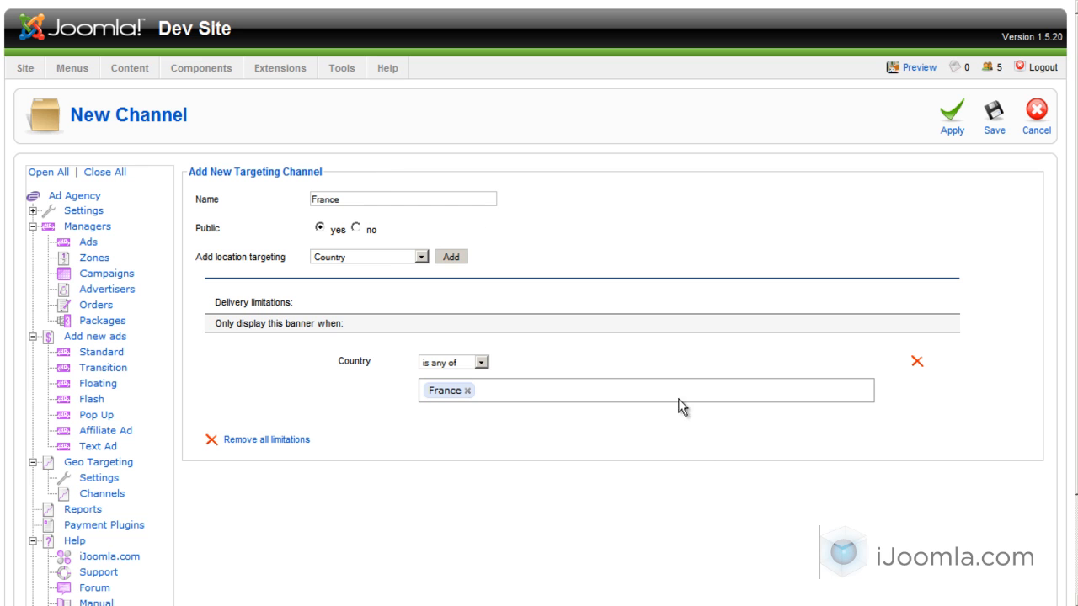
Add Italy to the Country limitation and extend the channel name to "France +Italy".
click(514, 389)
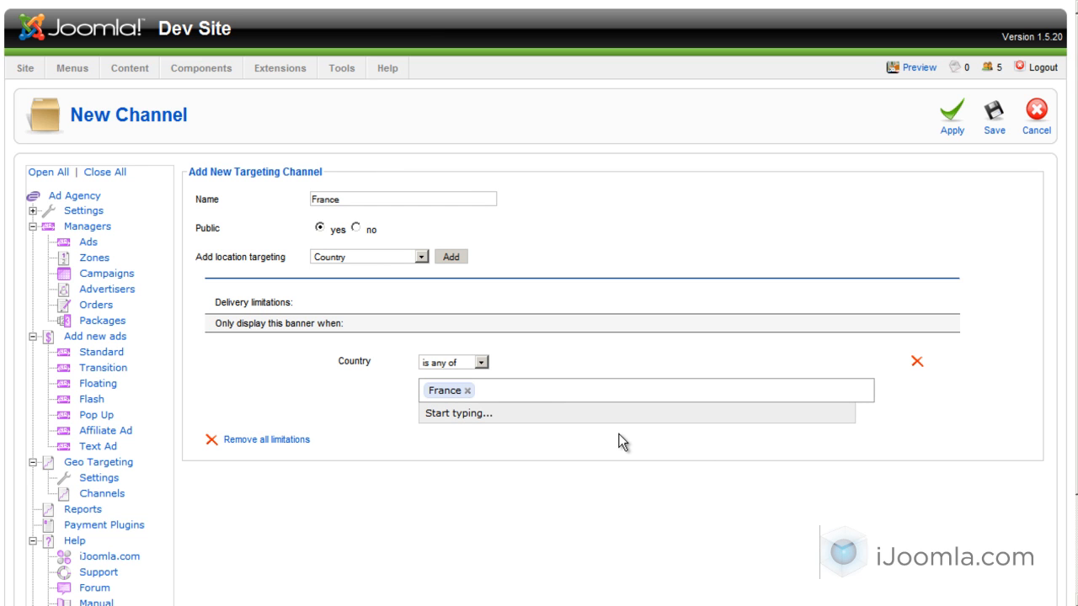
text(ita)
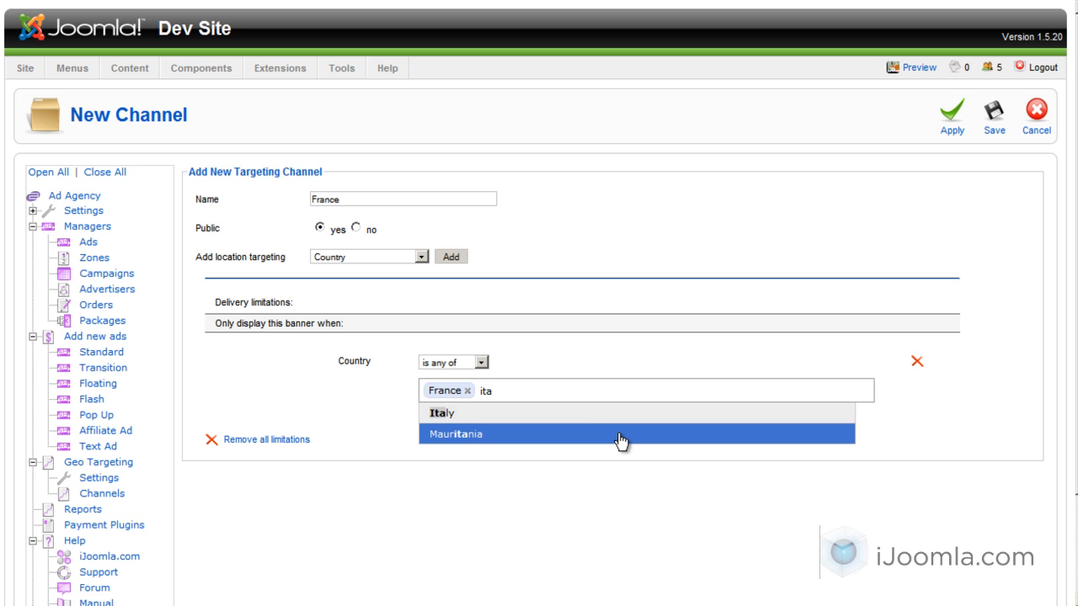
click(589, 417)
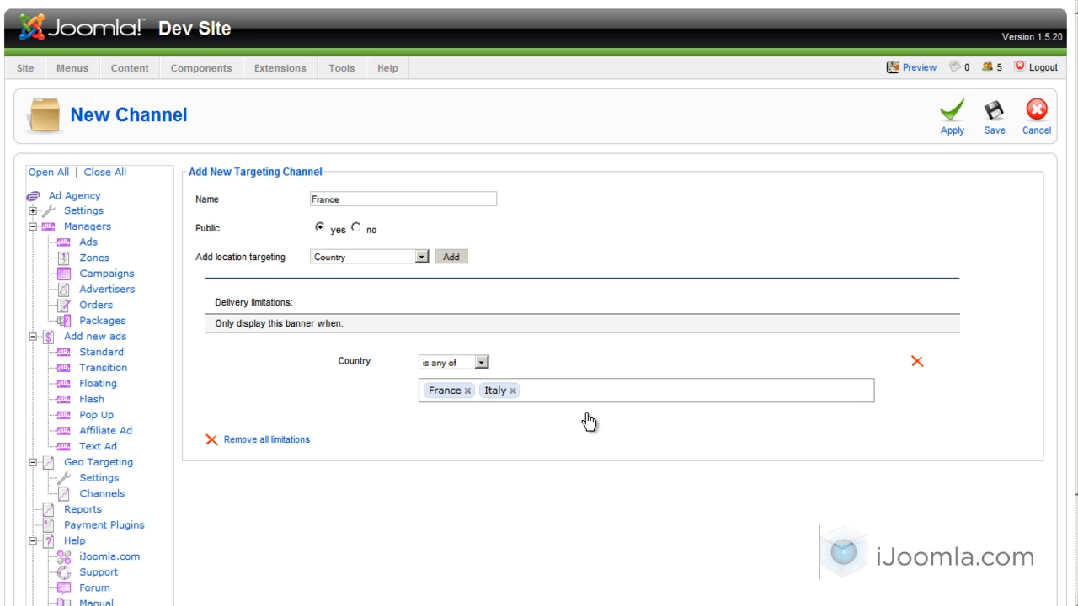
click(395, 199)
text(+)
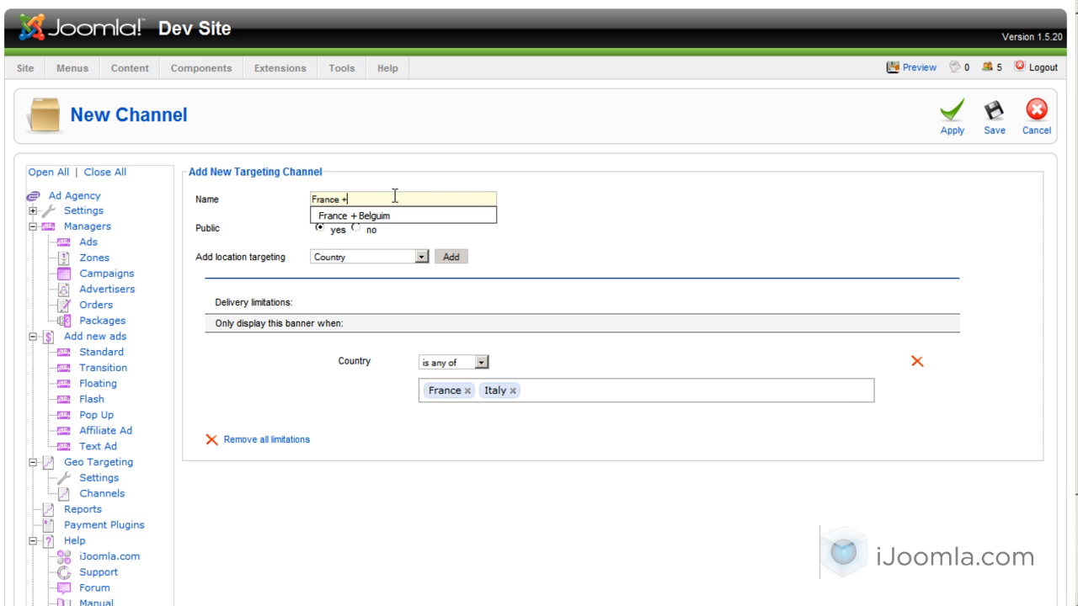
text(Ital)
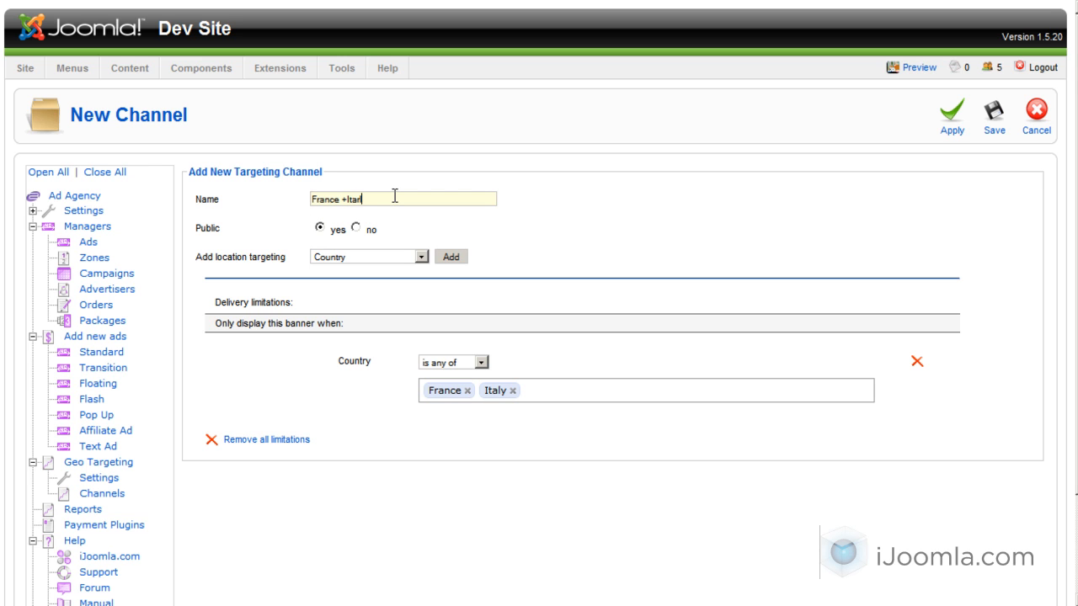
text(y)
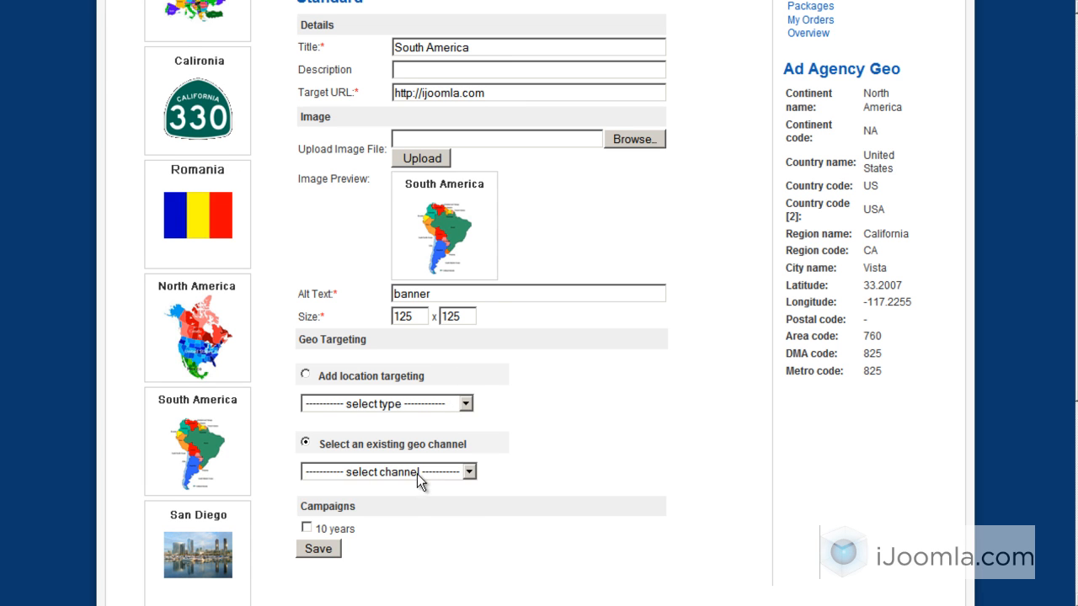
Switch to the site's South America ad form and examine the existing geo channels offered for it.
click(419, 473)
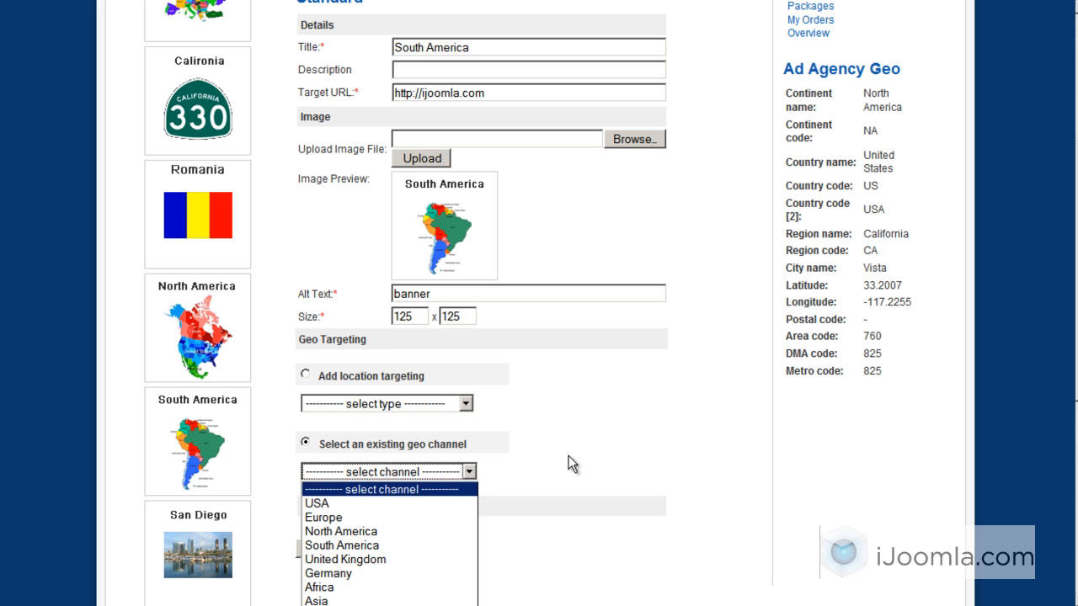
click(386, 51)
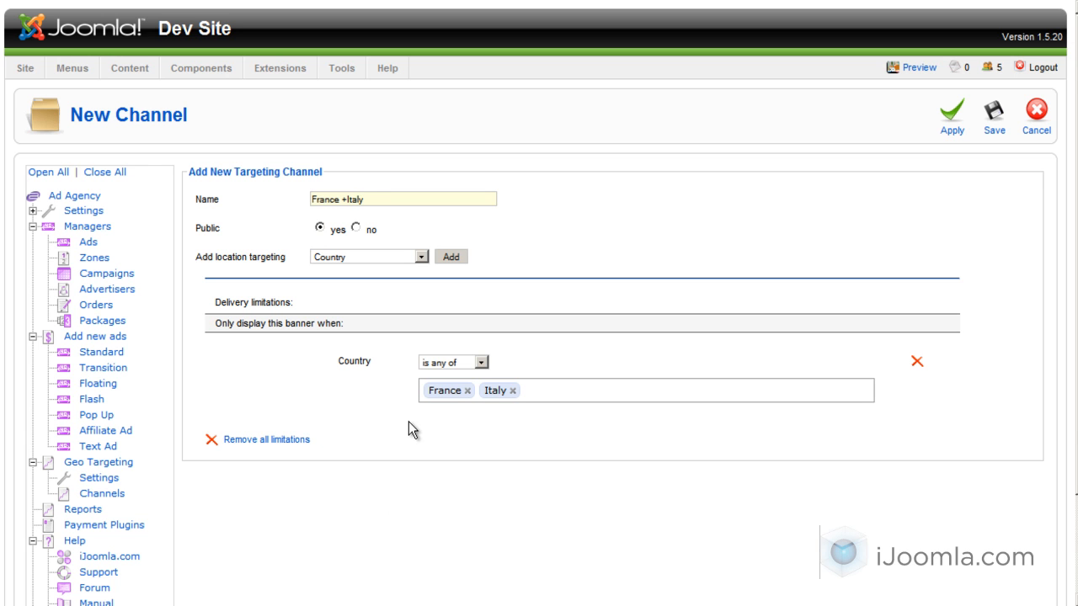
In the new channel form, try the Country condition "is not any of" and return it to "is any of".
click(478, 365)
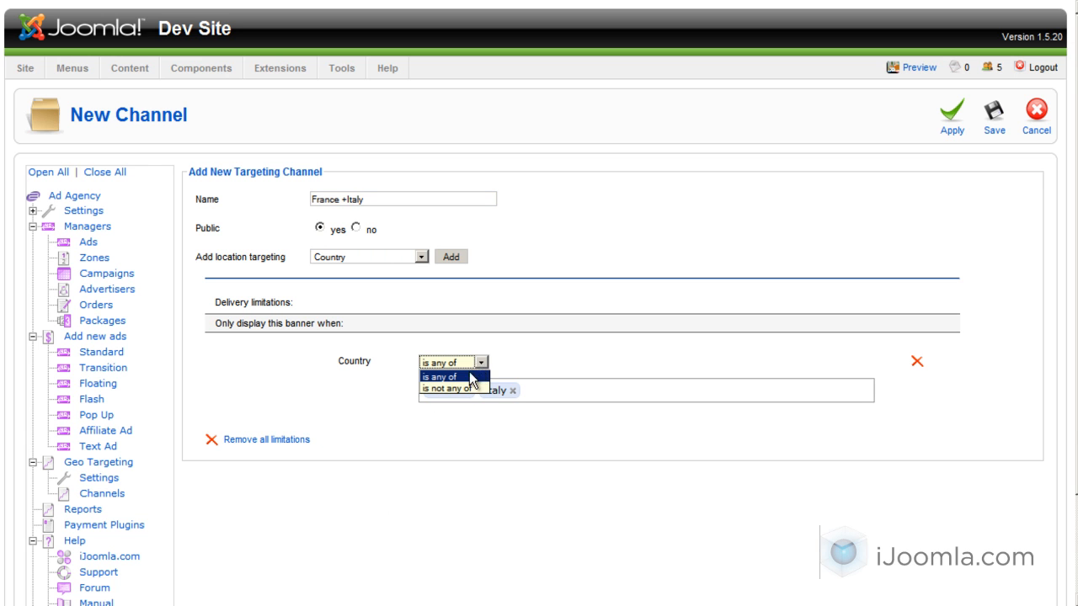
click(534, 356)
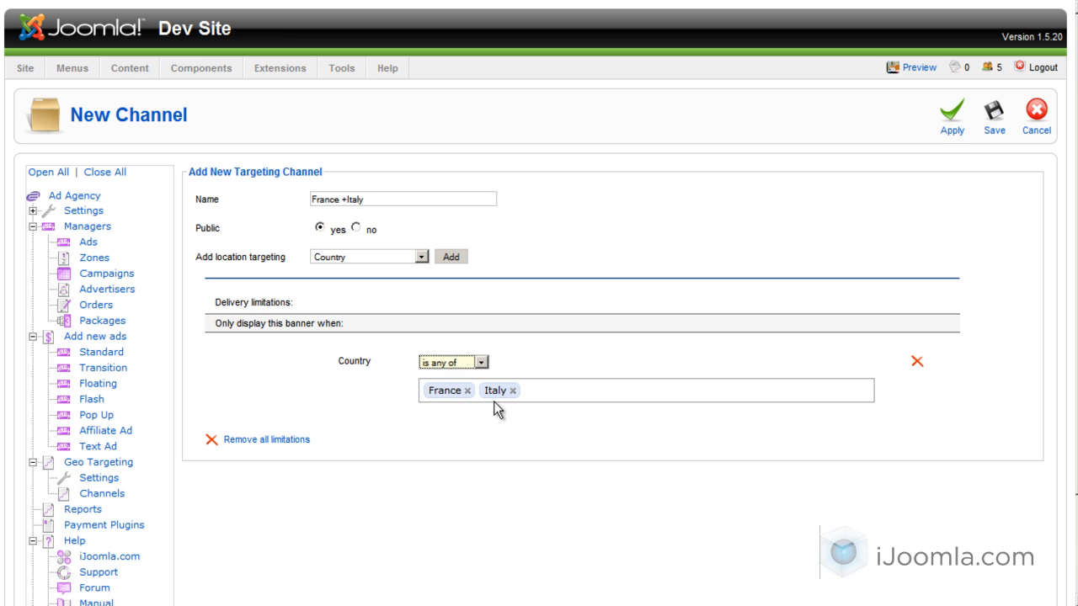
click(442, 365)
click(444, 389)
click(455, 362)
click(442, 375)
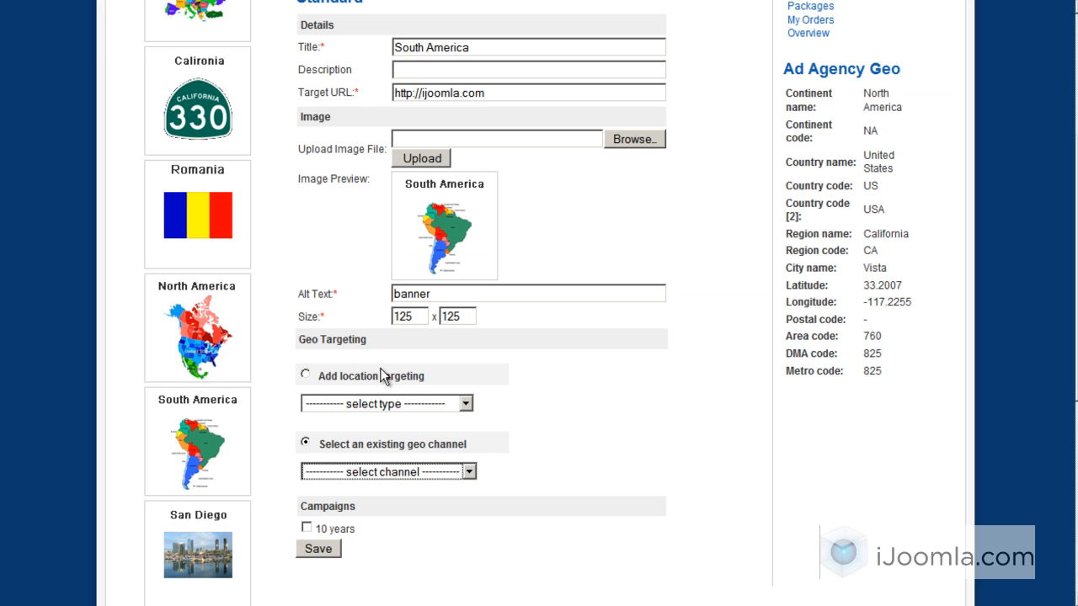
In the South America ad form, choose adding location targeting and examine the location types offered.
click(307, 374)
click(363, 404)
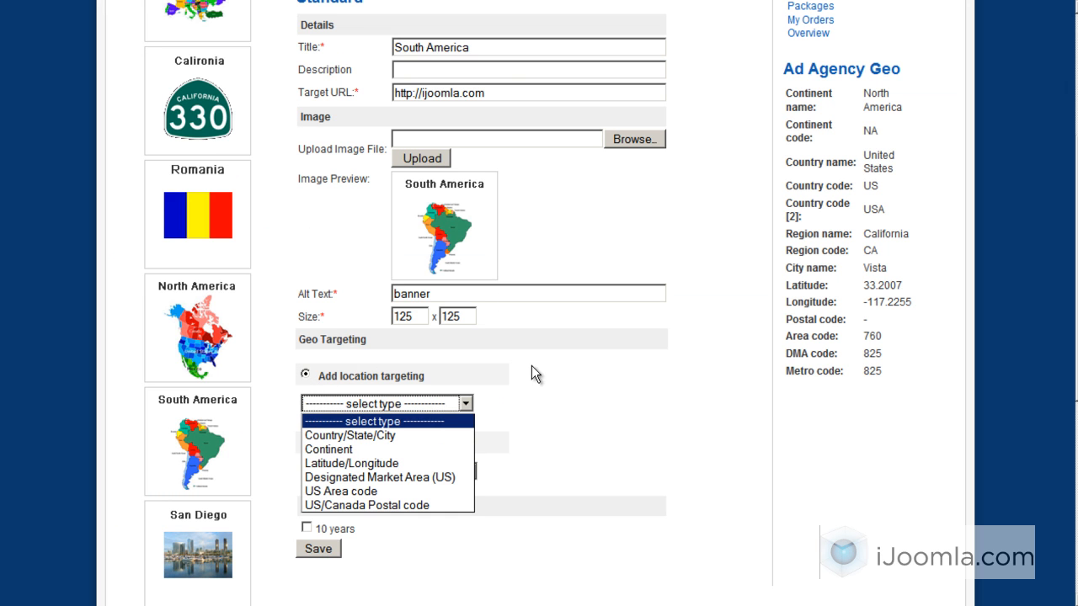
click(346, 2)
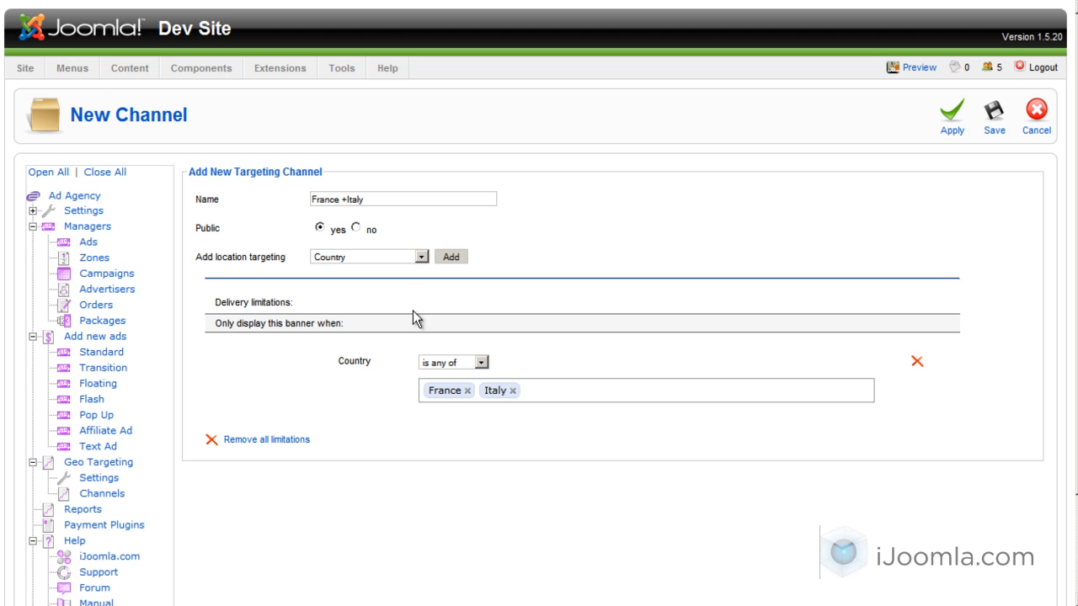
Back in the new channel form, add a Country/Region limitation below the Country one.
click(421, 257)
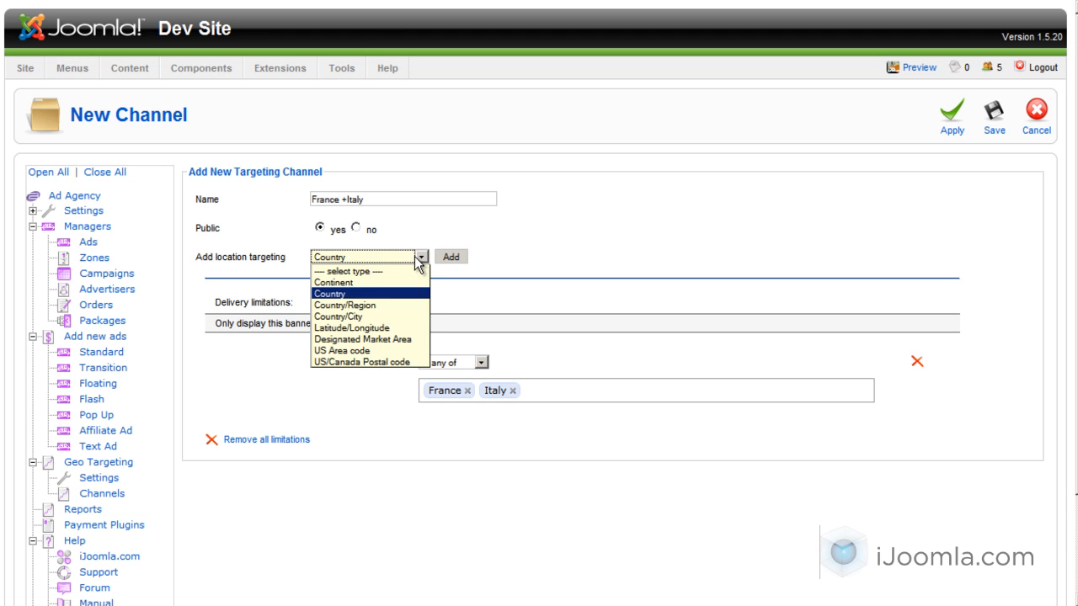
click(383, 307)
click(457, 257)
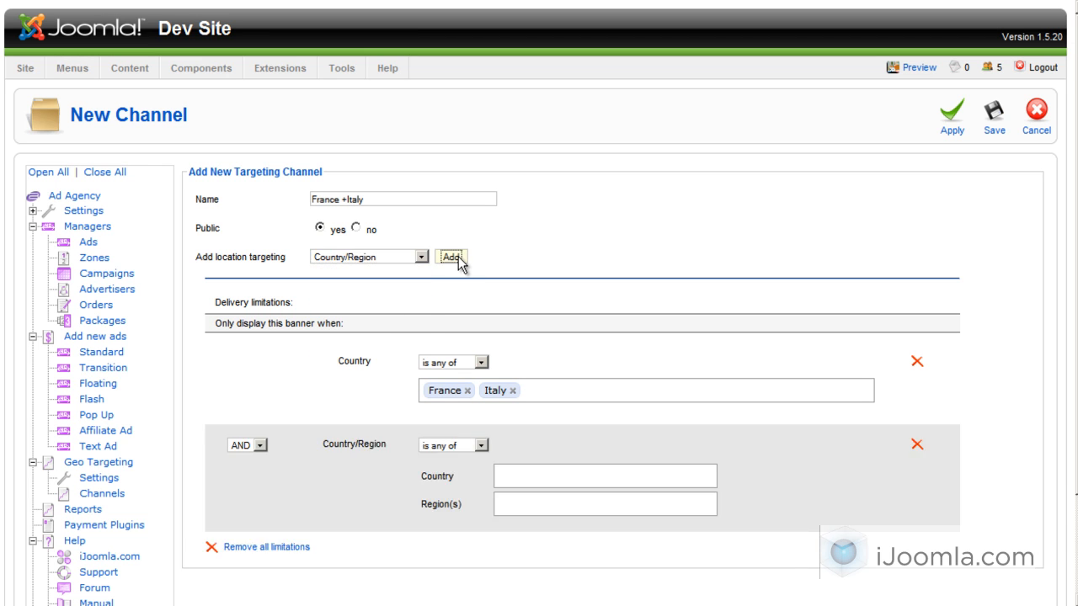
Add a Latitude/Longitude limitation to the channel.
click(399, 261)
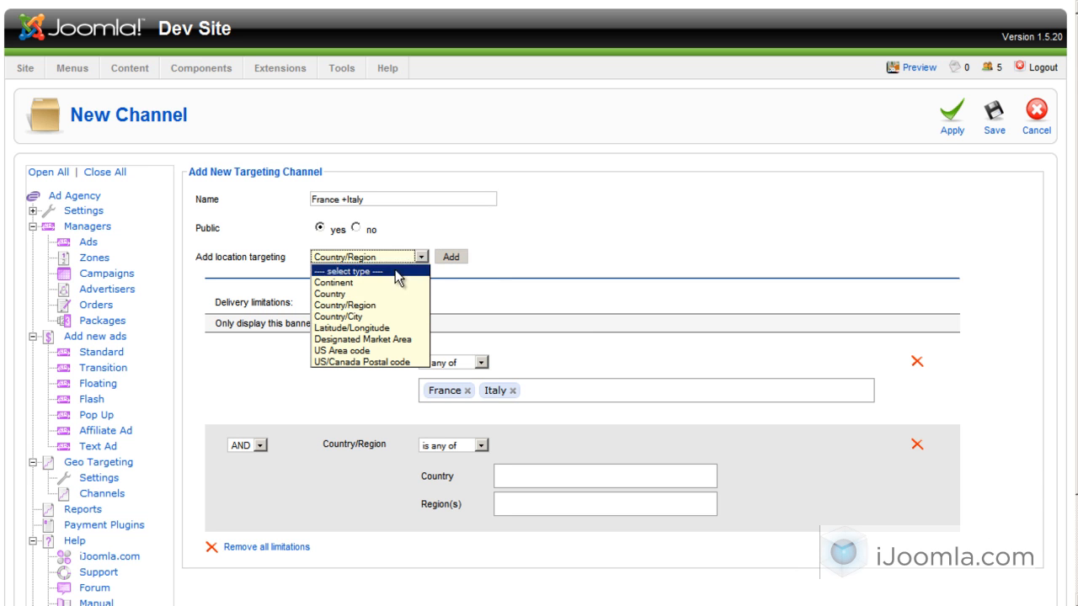
click(386, 340)
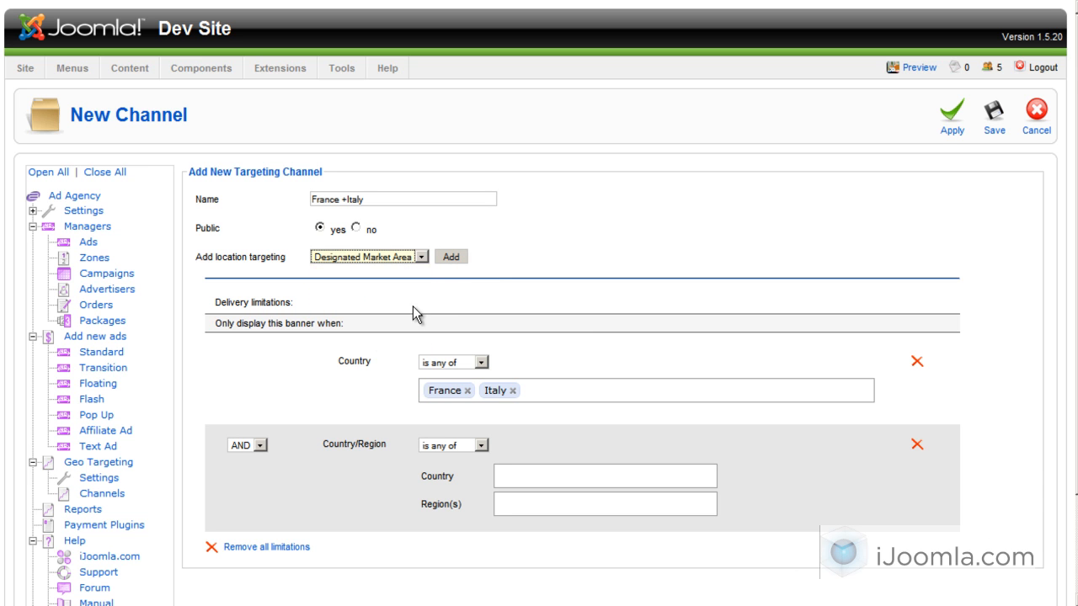
click(416, 257)
click(375, 328)
click(448, 257)
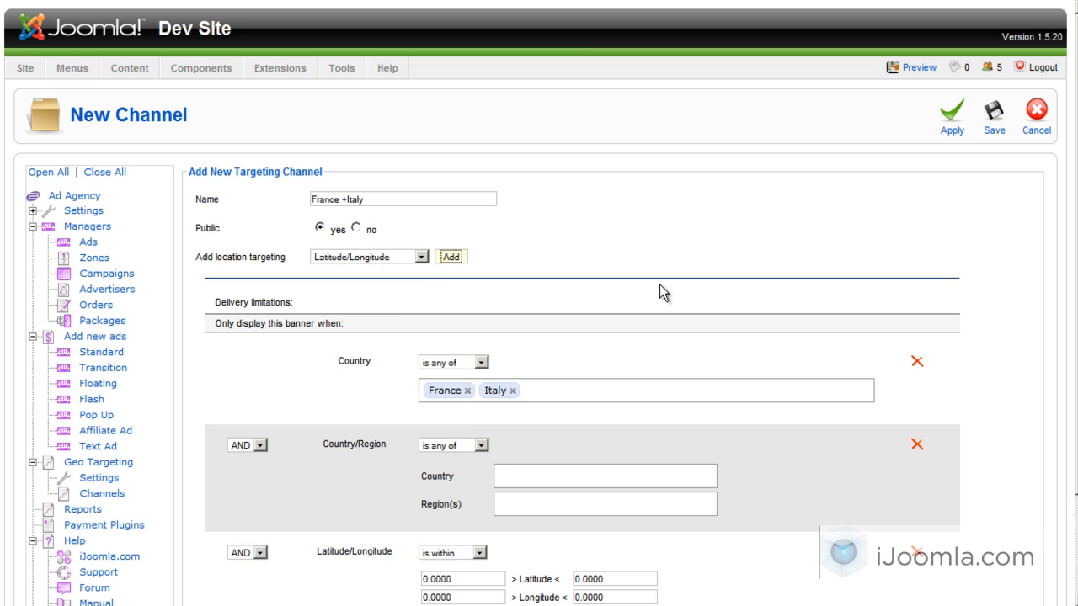
scroll(645, 286, down, 3)
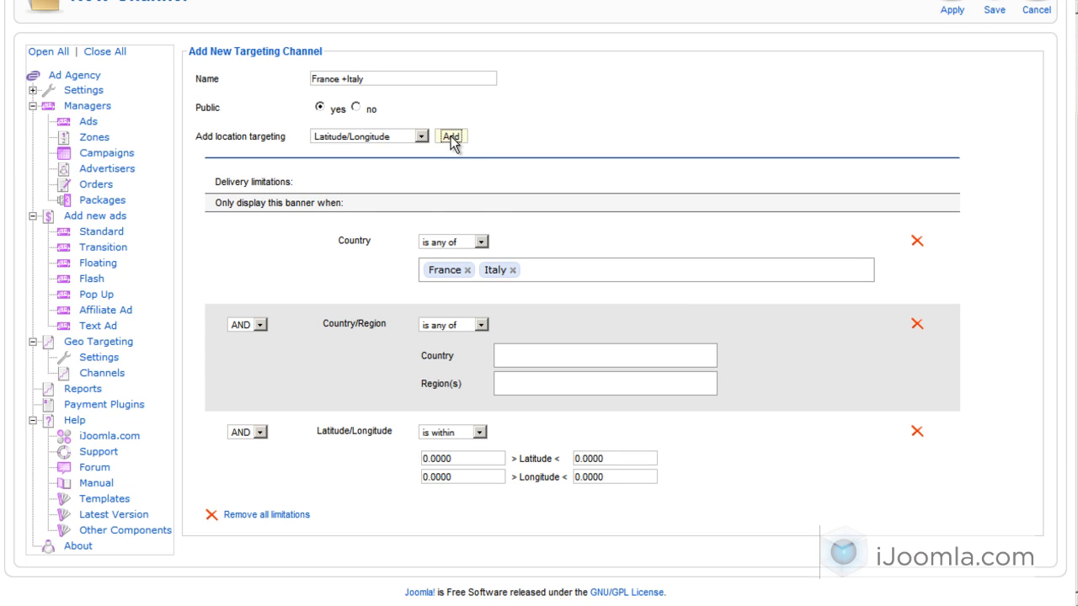
Examine the location targeting types available for the channel, keeping Latitude/Longitude selected.
click(422, 139)
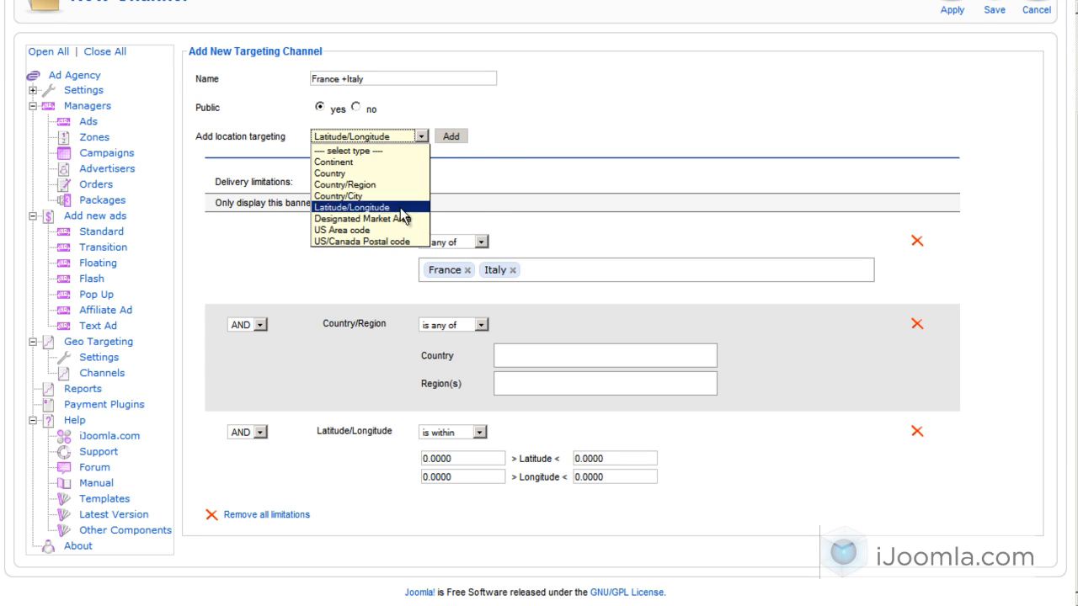
click(498, 156)
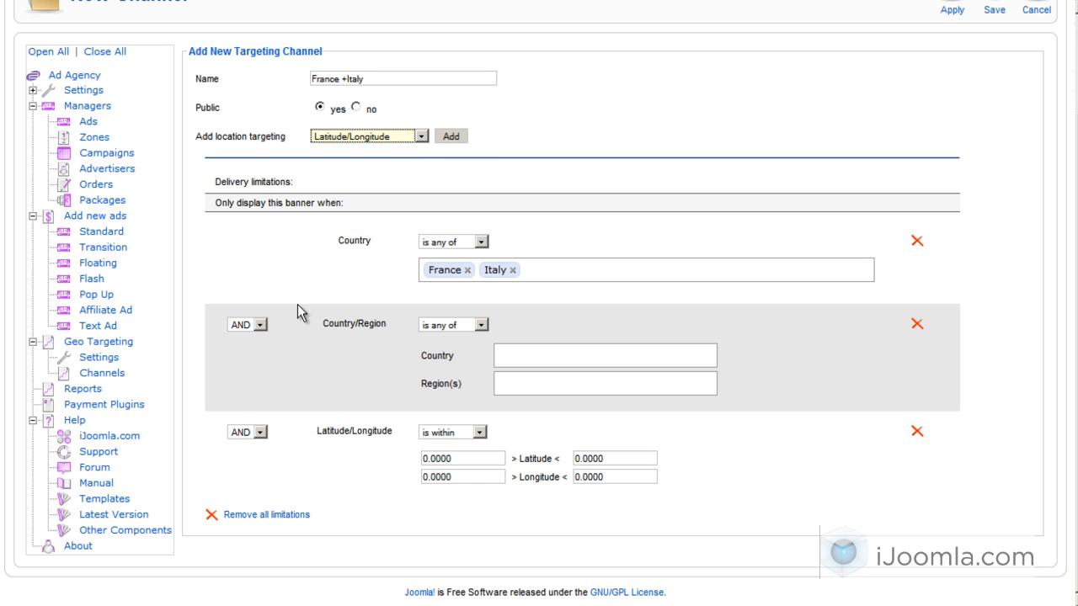
click(422, 138)
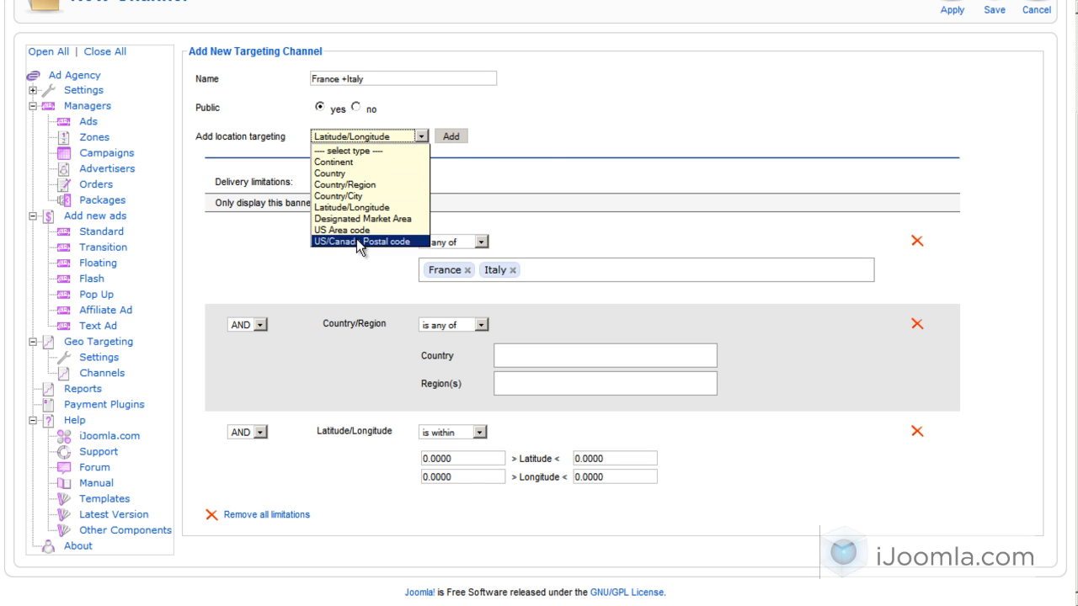
click(545, 148)
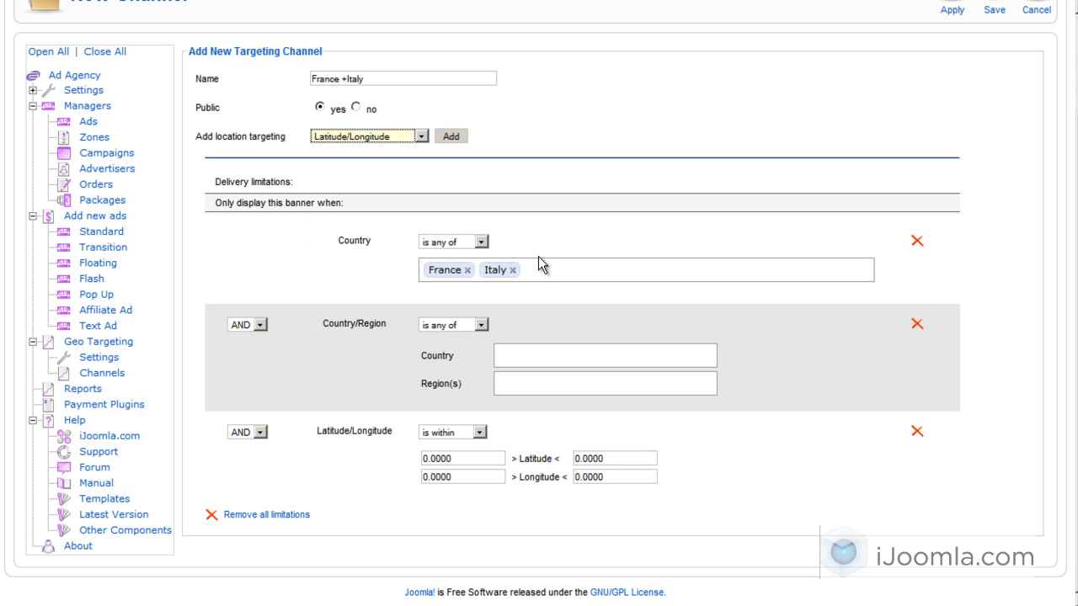
Set the operators in front of the Country/Region and Latitude/Longitude limitations to OR.
click(244, 326)
click(246, 339)
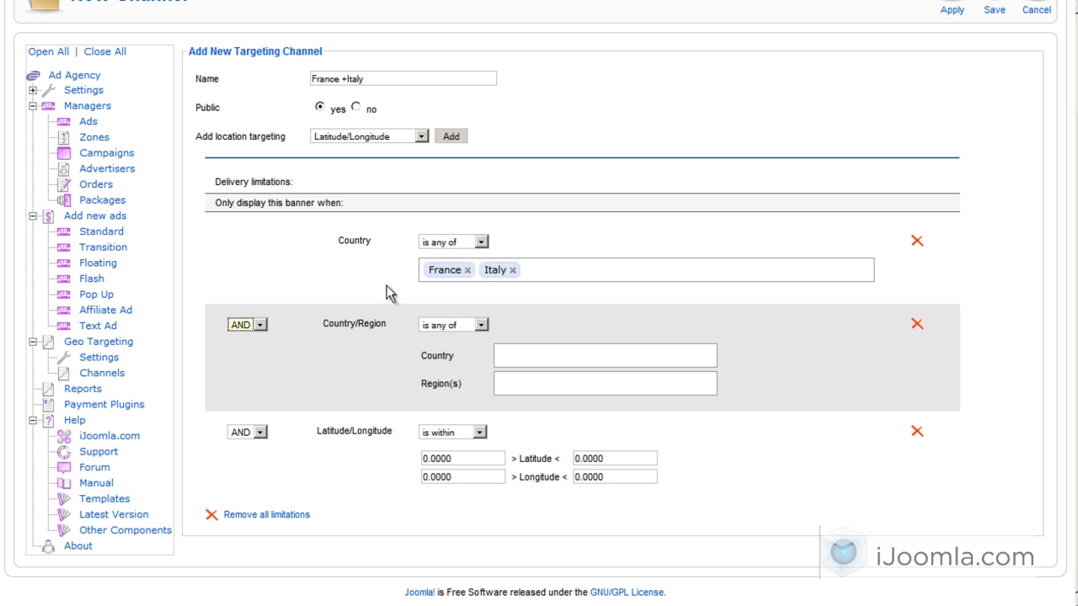
click(276, 254)
click(244, 325)
click(240, 349)
click(259, 432)
click(240, 459)
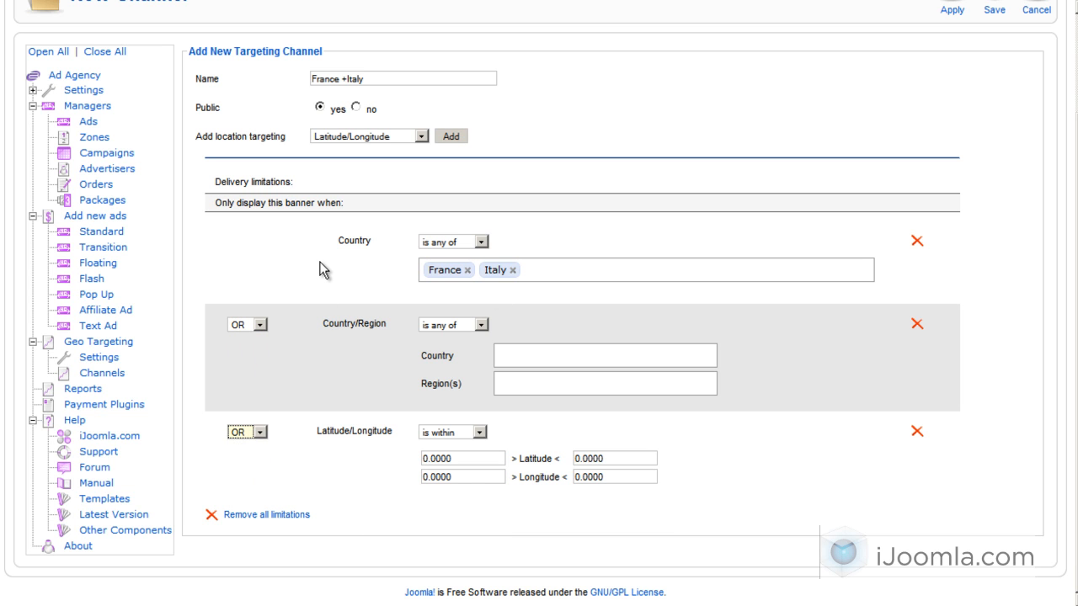
click(320, 263)
Set the Country/Region limitation to the country United States with the regions California and Arizona.
click(533, 355)
text(unit)
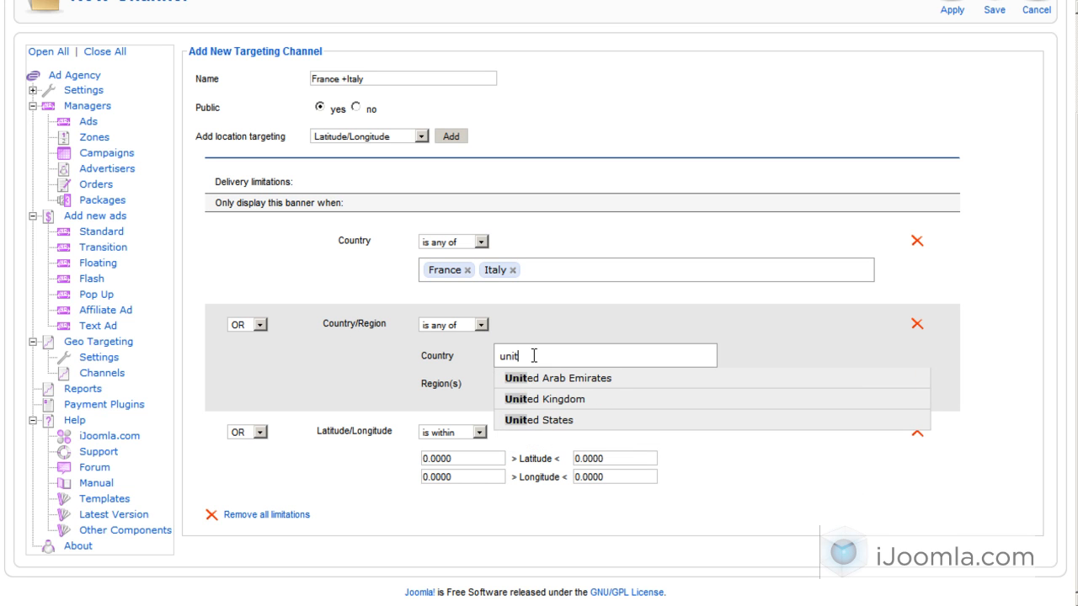
click(534, 420)
click(518, 383)
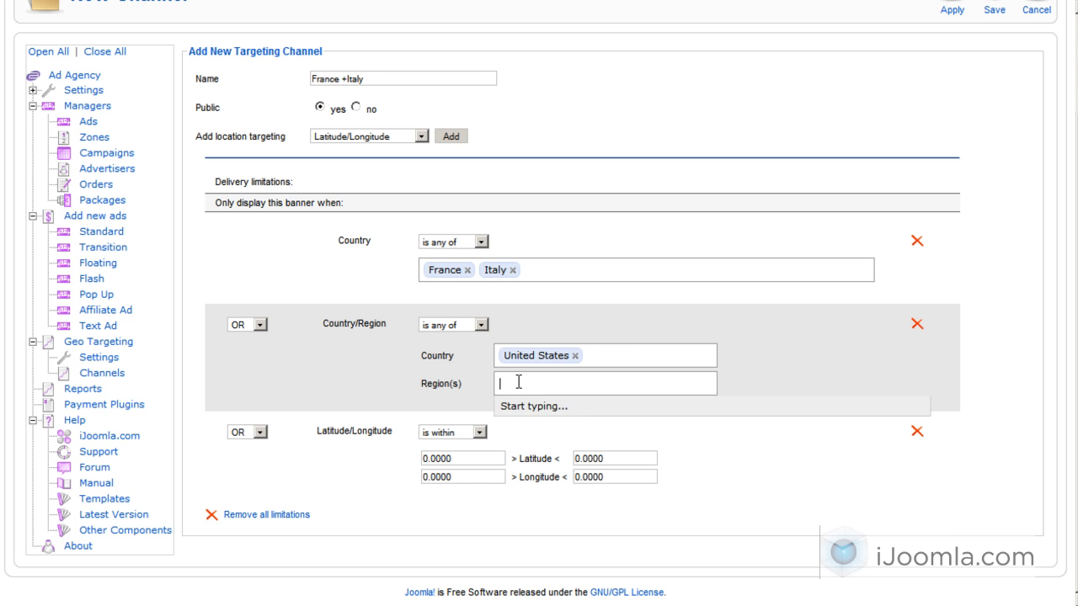
text(cal)
click(554, 407)
click(587, 383)
text(arizona)
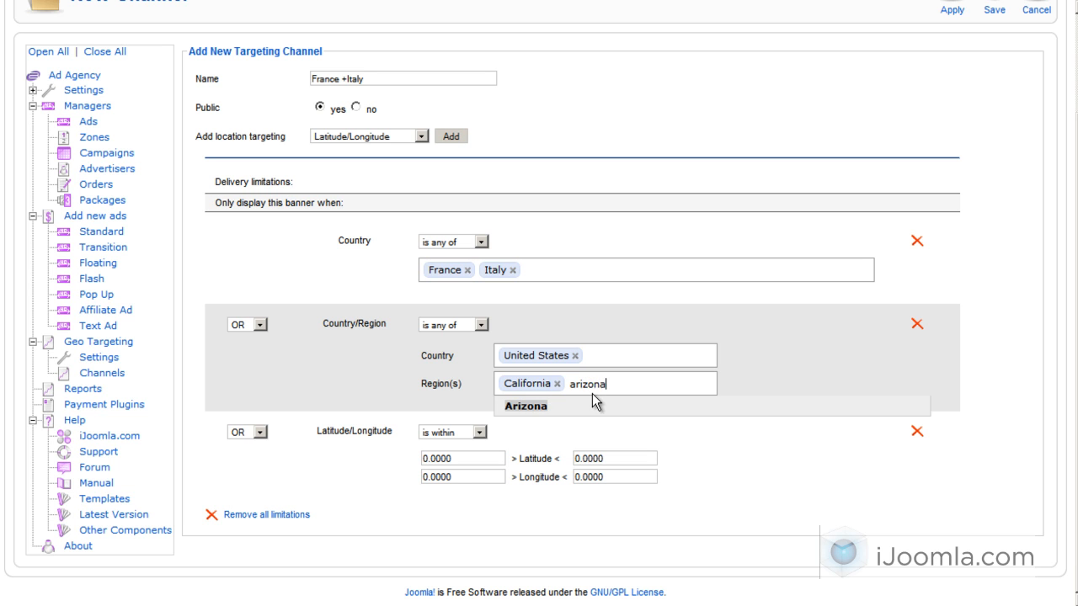
click(593, 408)
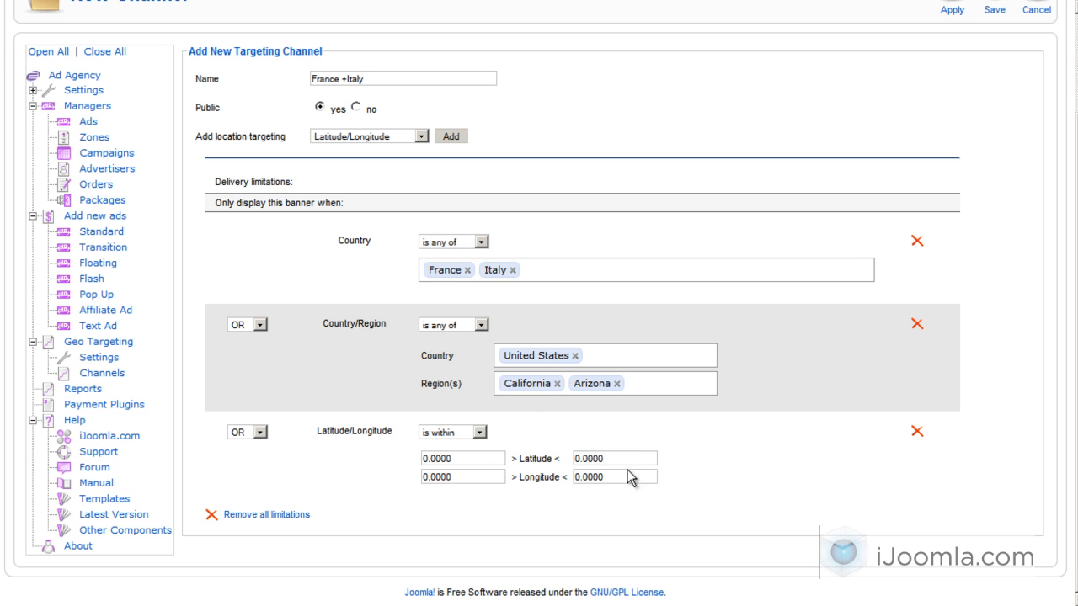
Remove the Latitude/Longitude limitation, rename the channel "France +Italy or California or Arizona" and apply the changes.
click(916, 432)
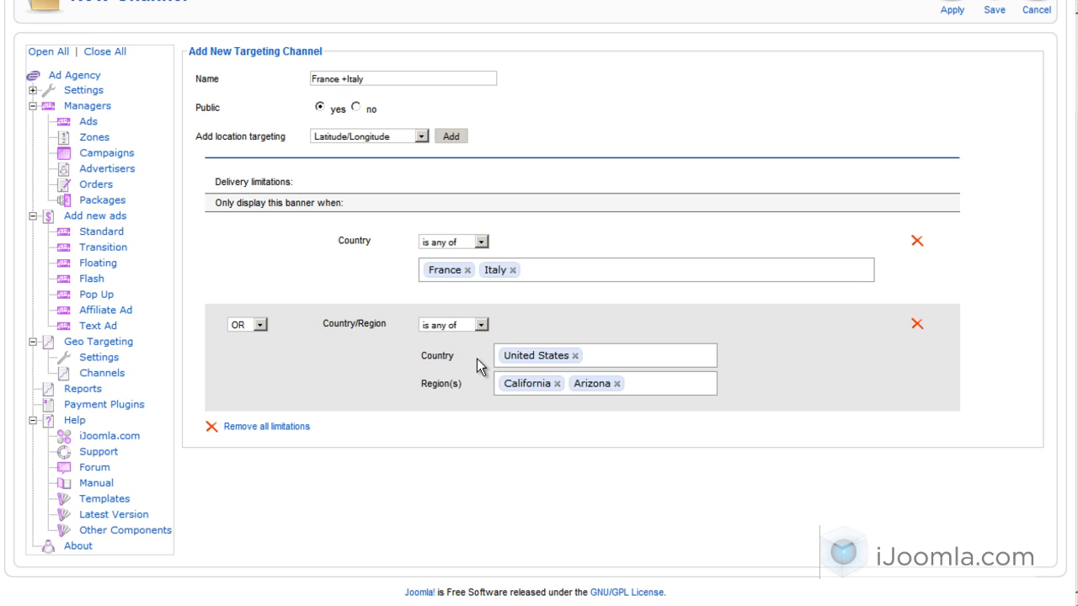
scroll(476, 359, up, 3)
click(424, 177)
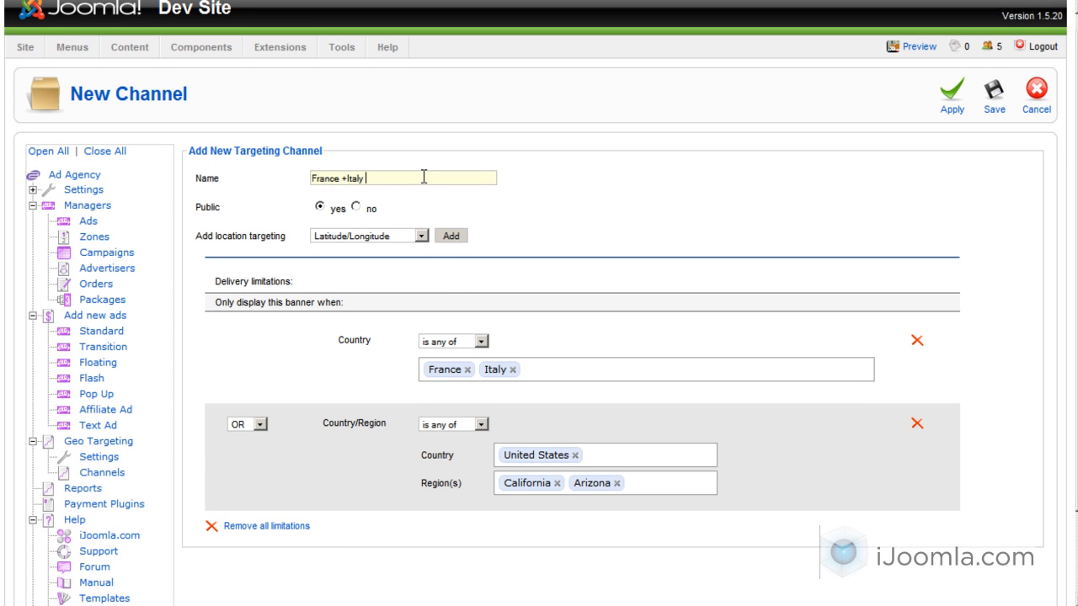
text(or California or Arizona)
click(952, 93)
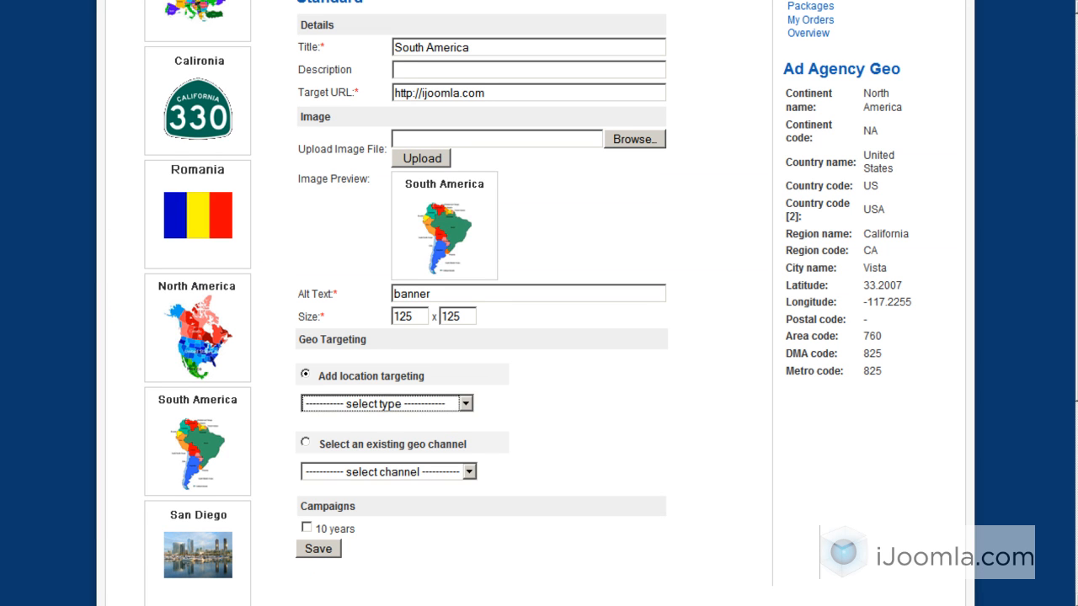
Switch to the South America ad's front-end form, reload it and select the existing geo channel "France +Italy or California or Arizona".
key(F5)
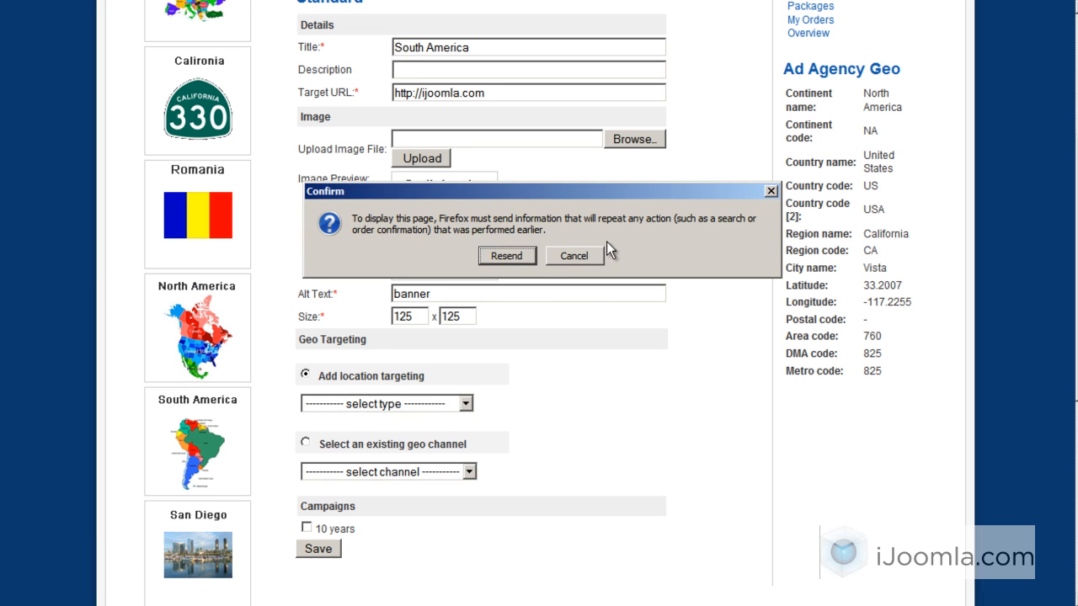
click(513, 255)
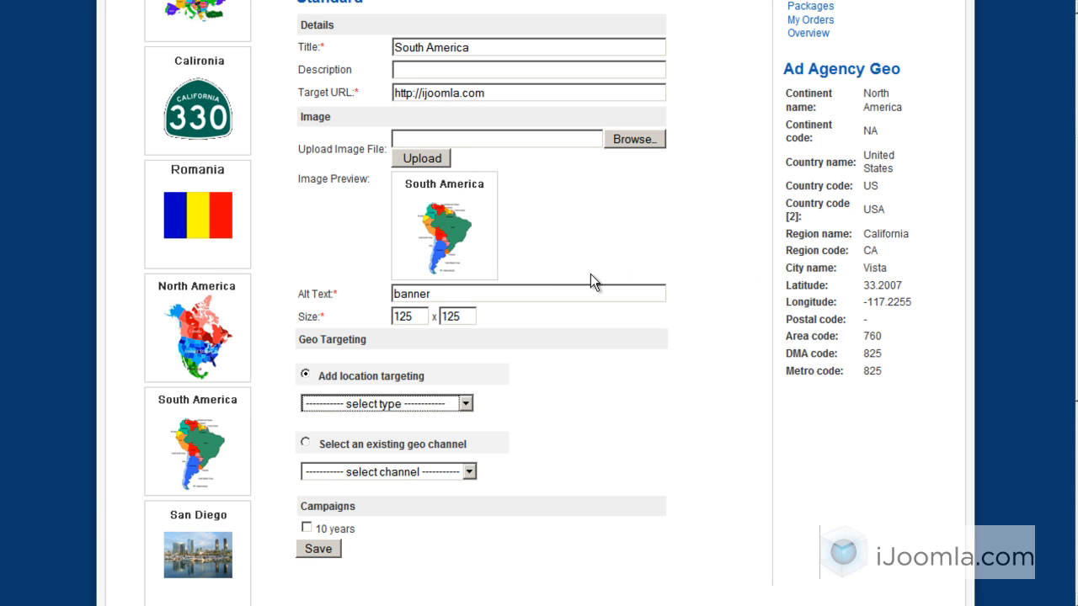
scroll(599, 284, down, 4)
click(496, 274)
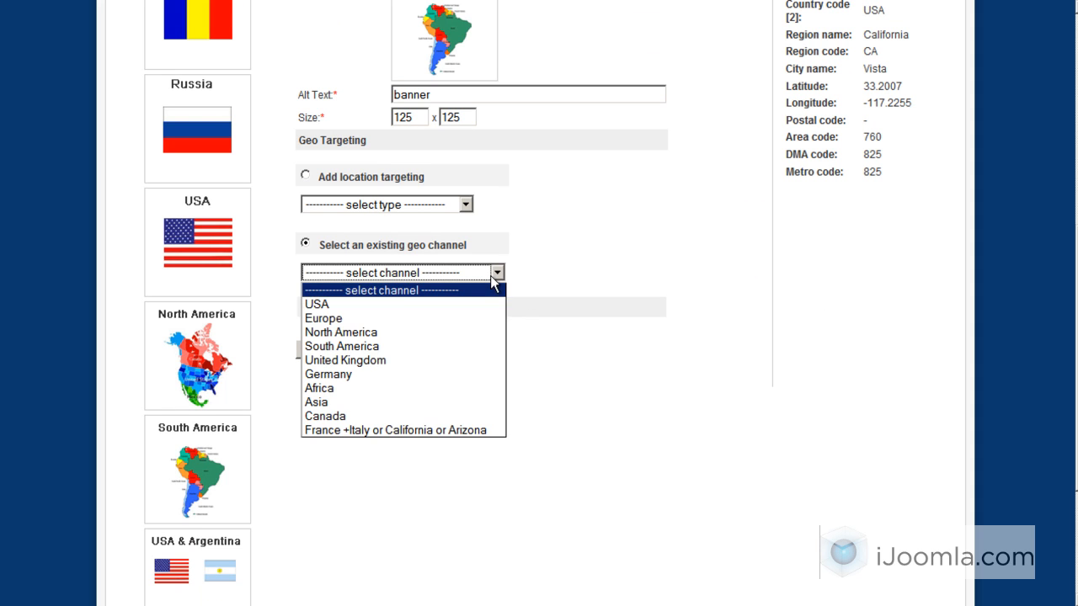
click(376, 431)
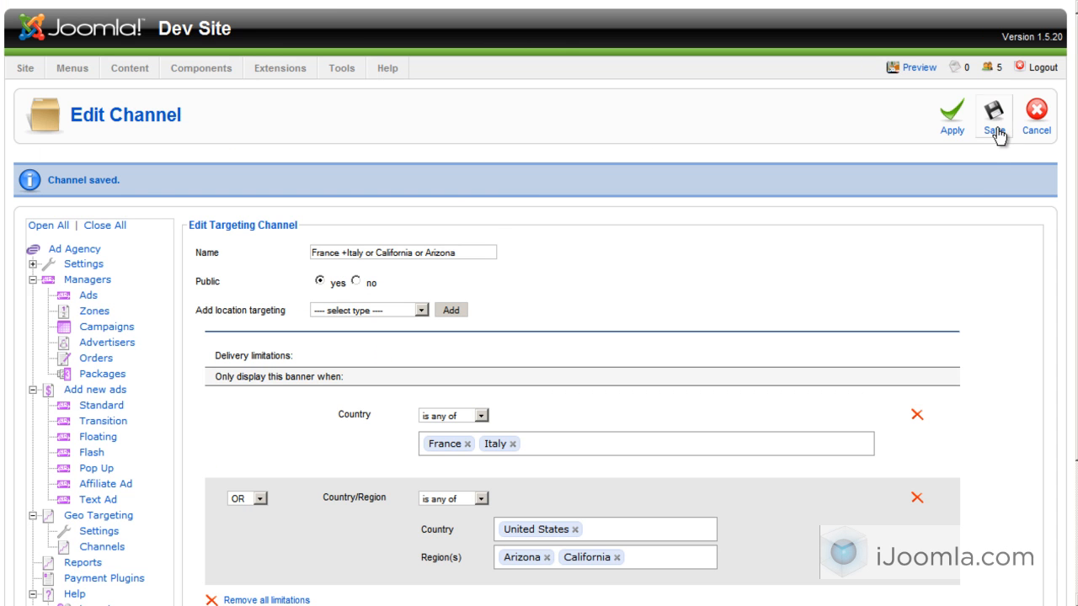
Back in the Joomla backend, save and close the channel and highlight its backend origin in the channels list.
click(994, 128)
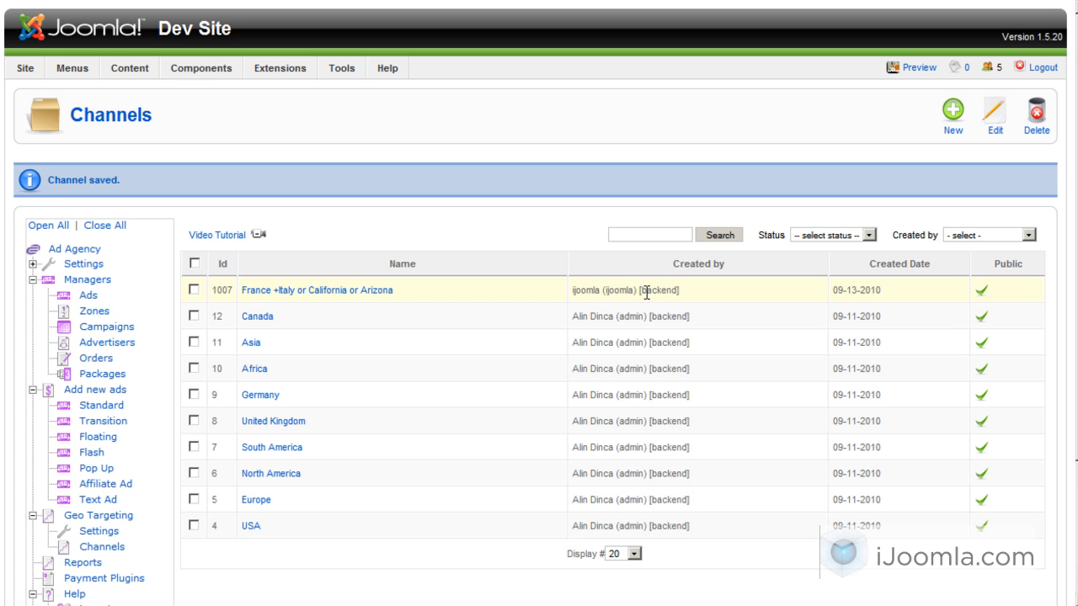
drag(640, 290, 680, 291)
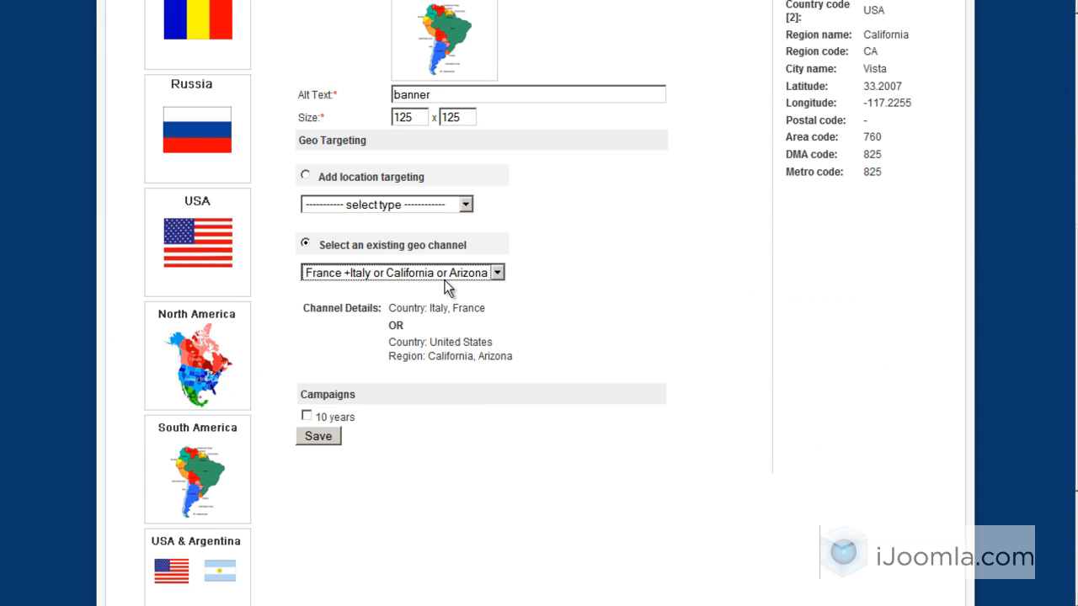
In the front-end ad form, review the available geo channels and switch to adding location targeting by Country/State/City.
click(445, 278)
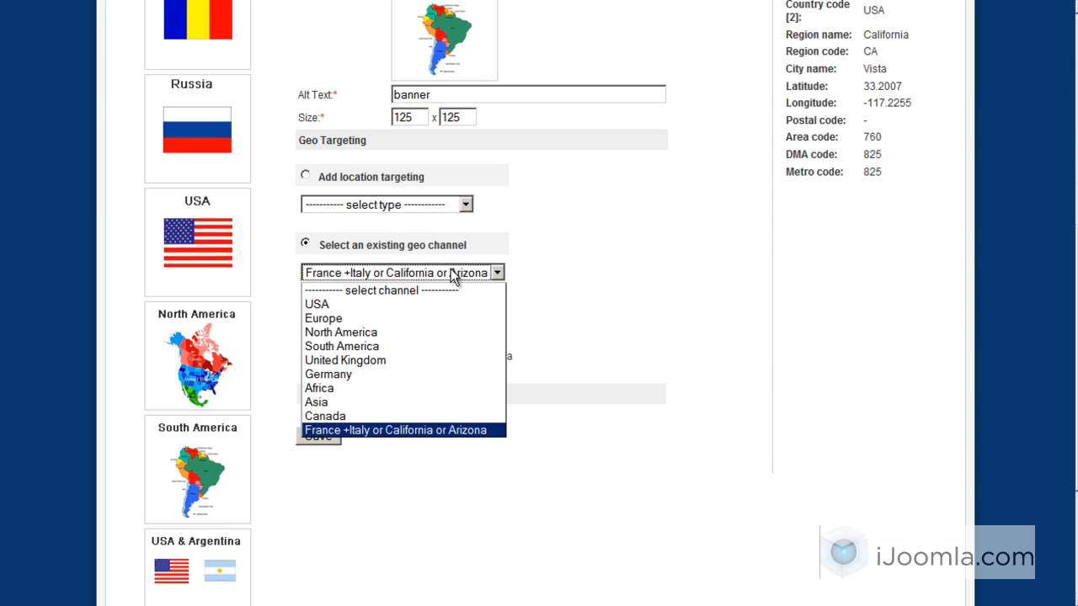
click(580, 285)
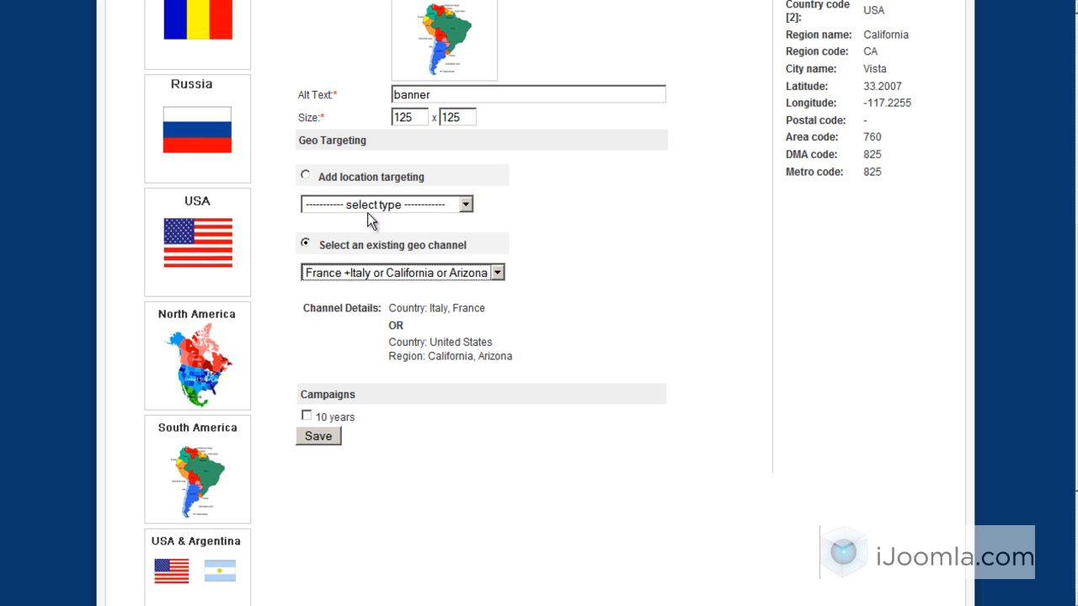
scroll(419, 229, up, 5)
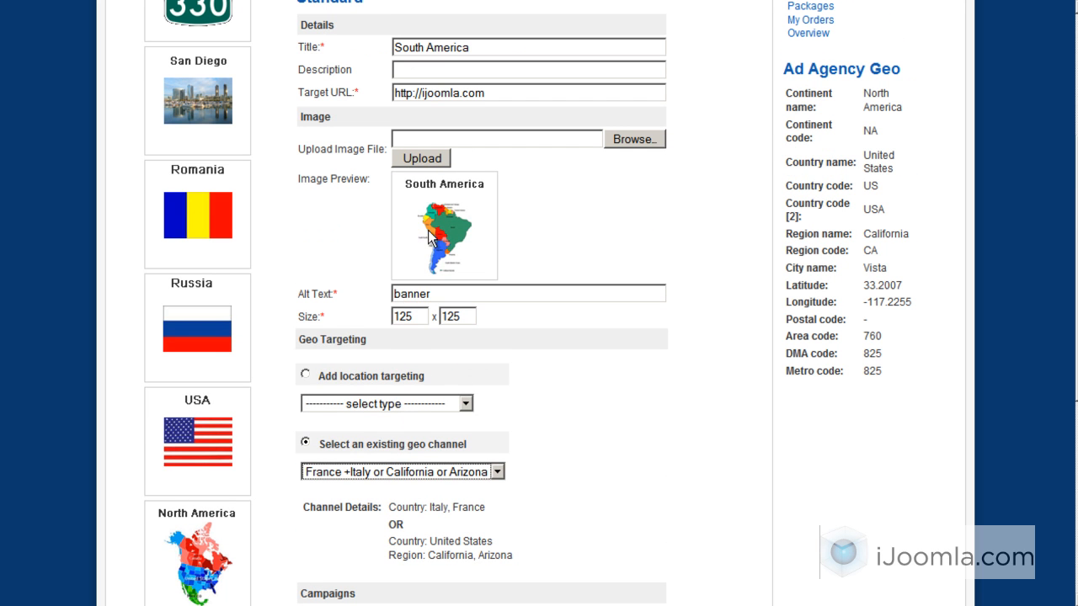
click(305, 375)
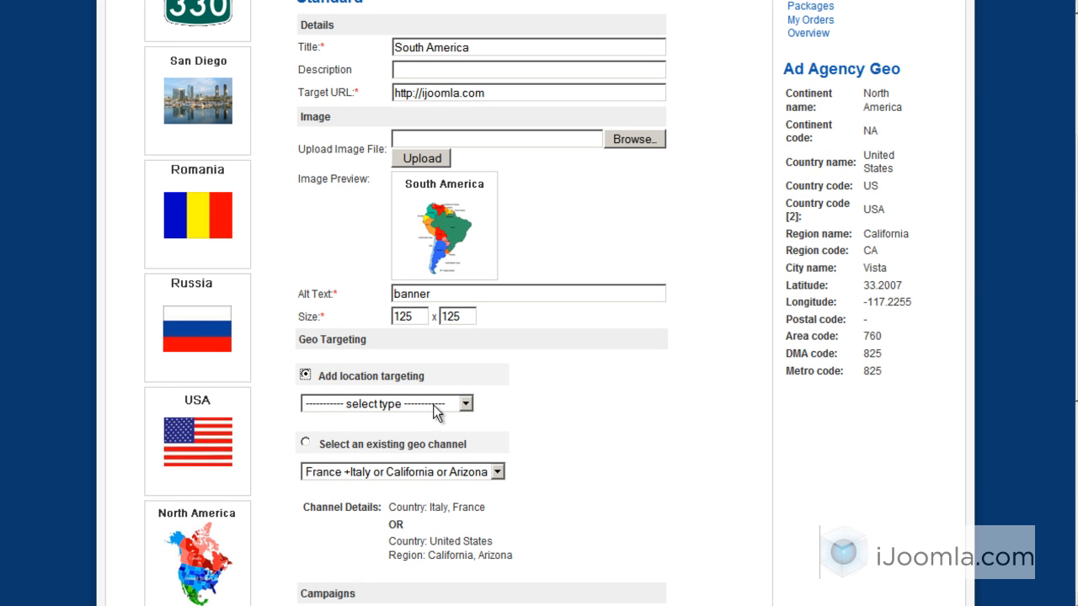
click(437, 411)
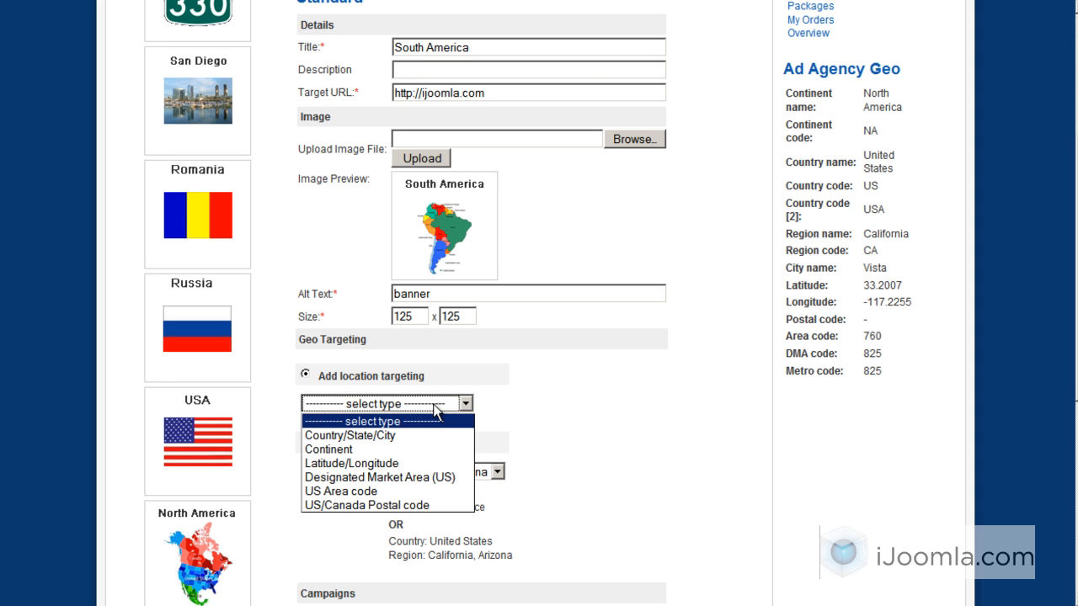
click(386, 436)
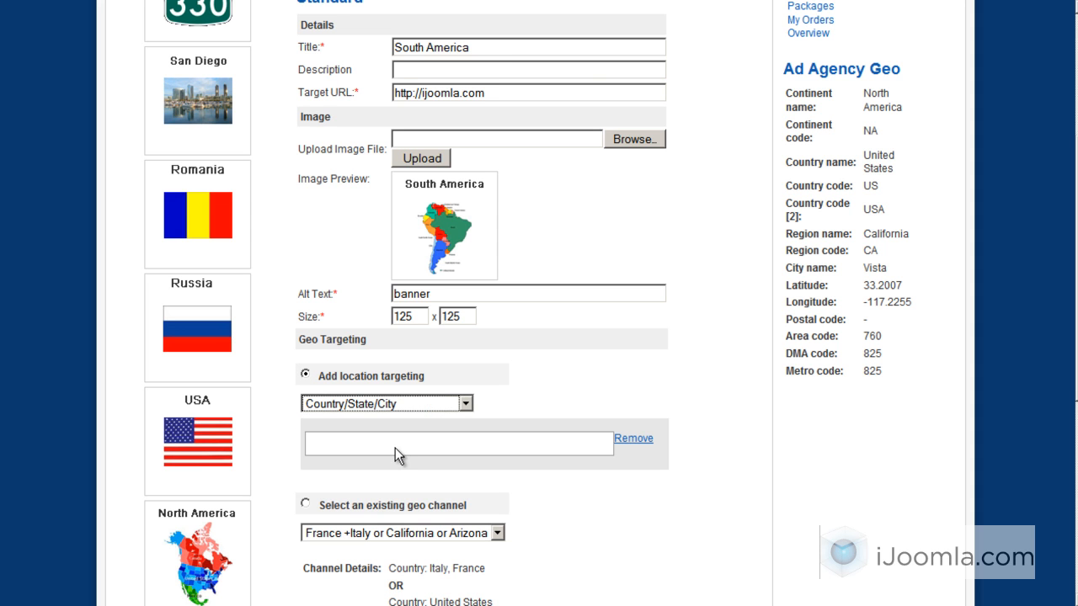
Target the ad to Spain by city, choosing Madrid.
click(395, 448)
text(sp)
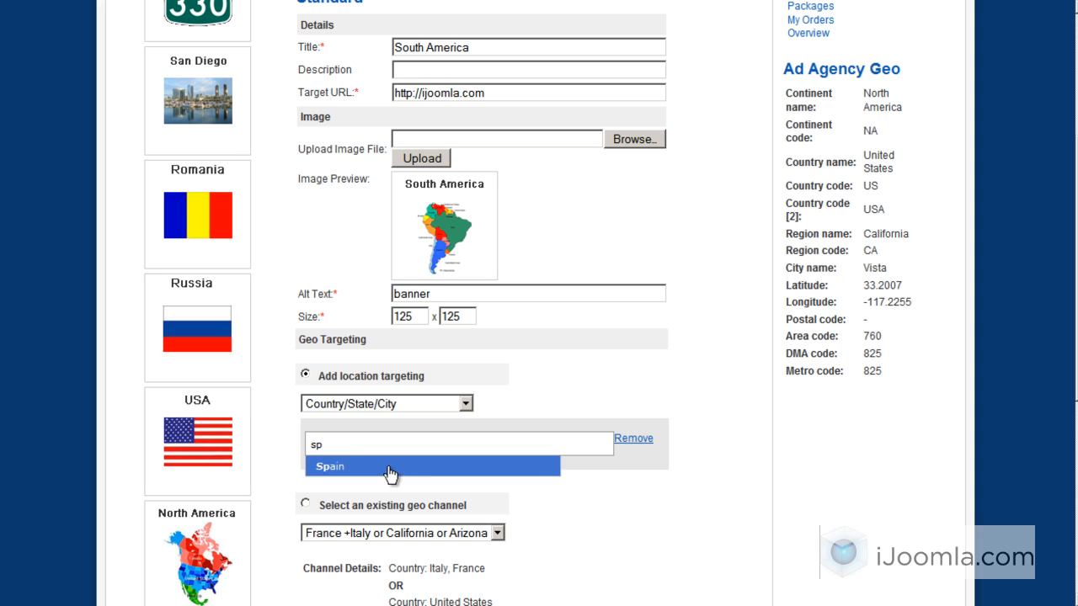
click(389, 467)
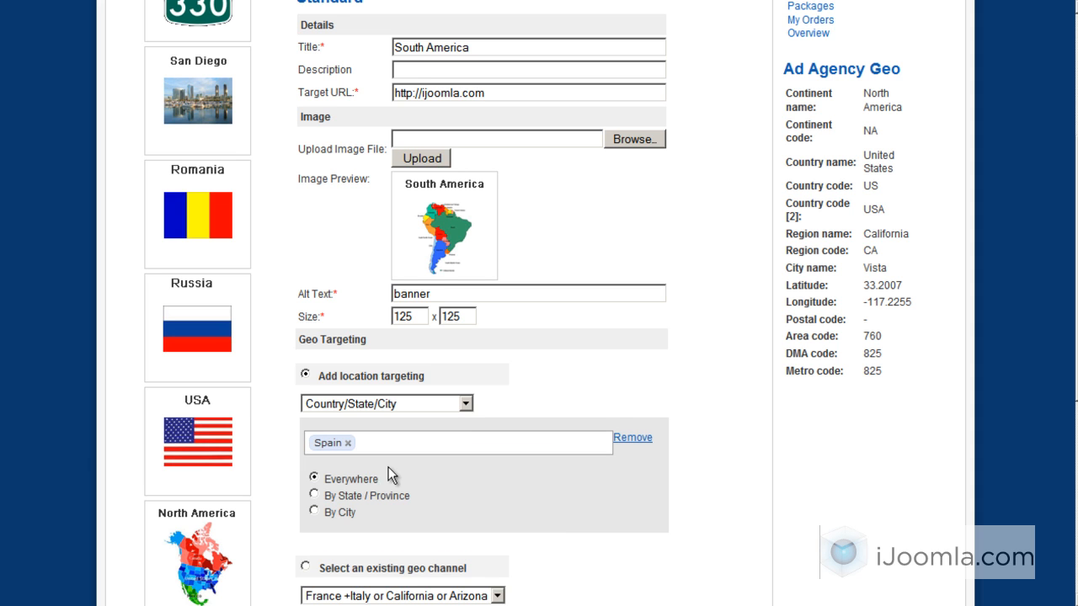
click(314, 511)
click(365, 536)
text(mad)
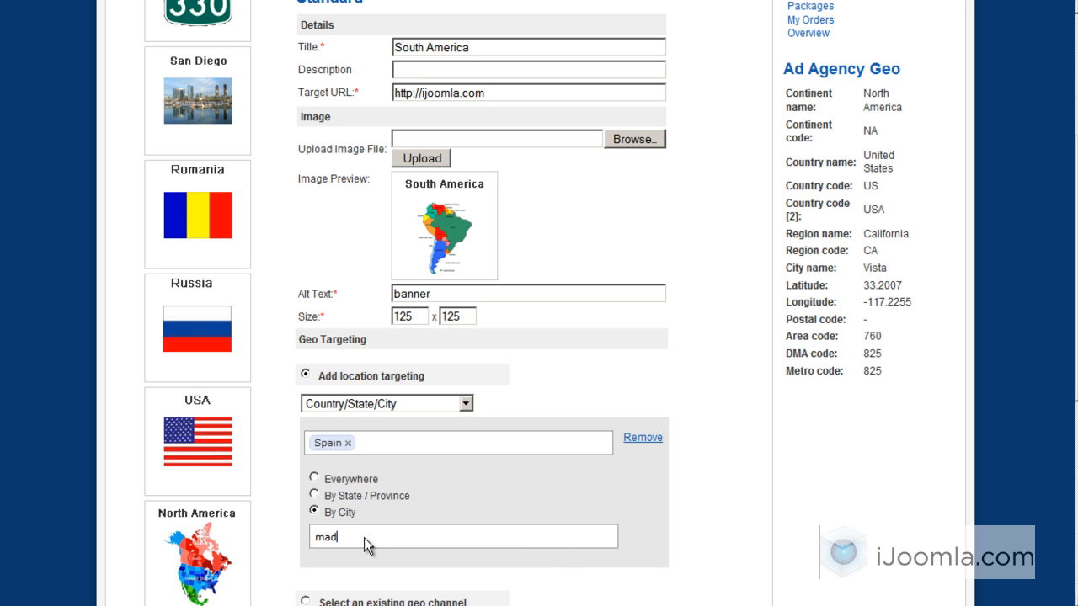
text(rid)
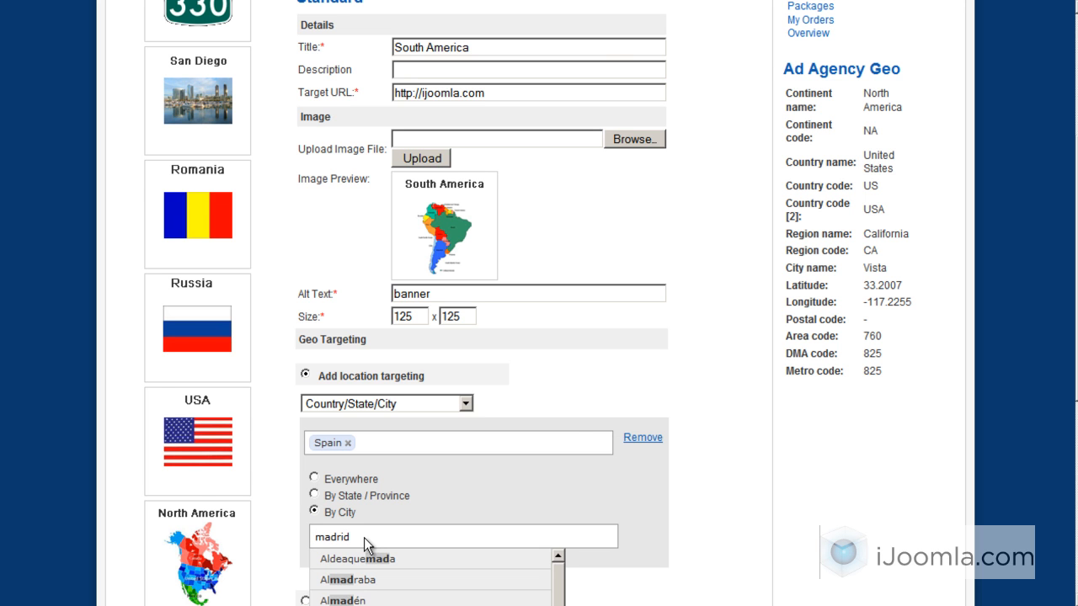
scroll(569, 418, down, 2)
click(457, 425)
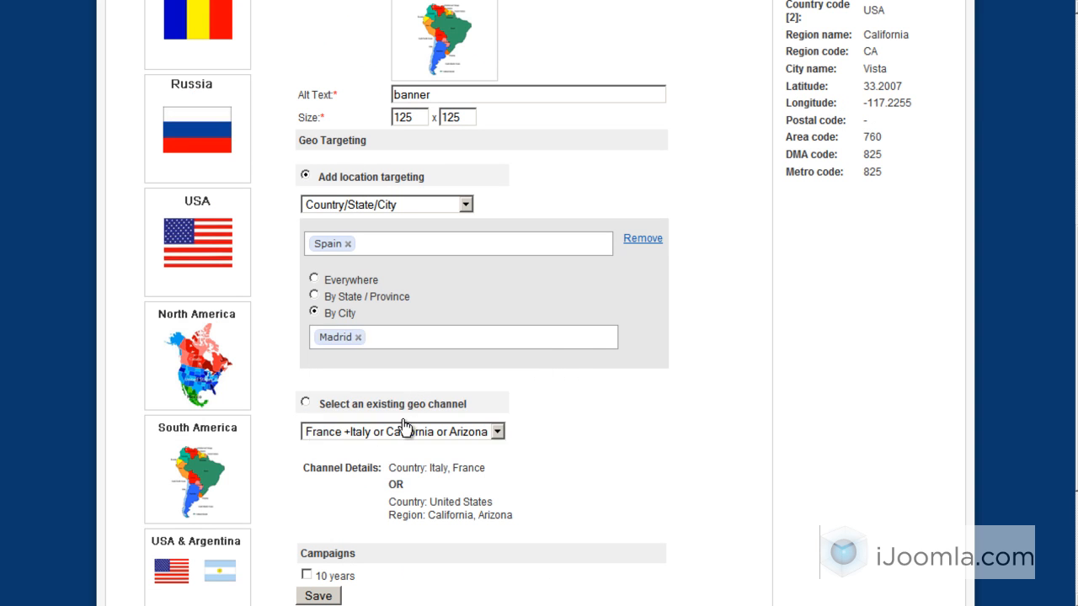
Save the ad with the 10 years campaign left unselected.
scroll(614, 289, up, 1)
scroll(614, 299, down, 2)
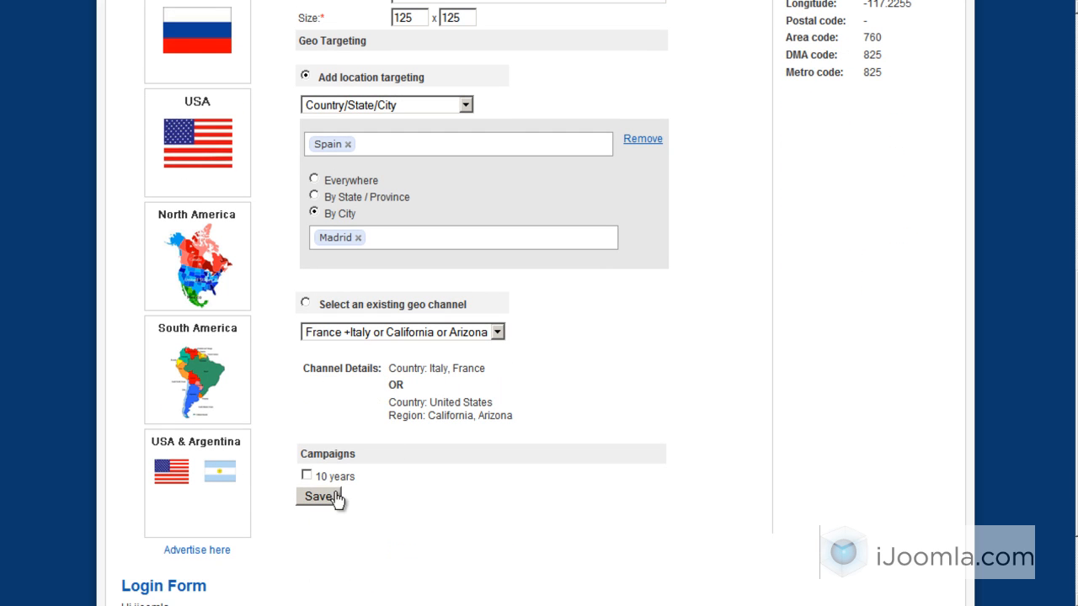
click(306, 476)
click(307, 477)
click(311, 496)
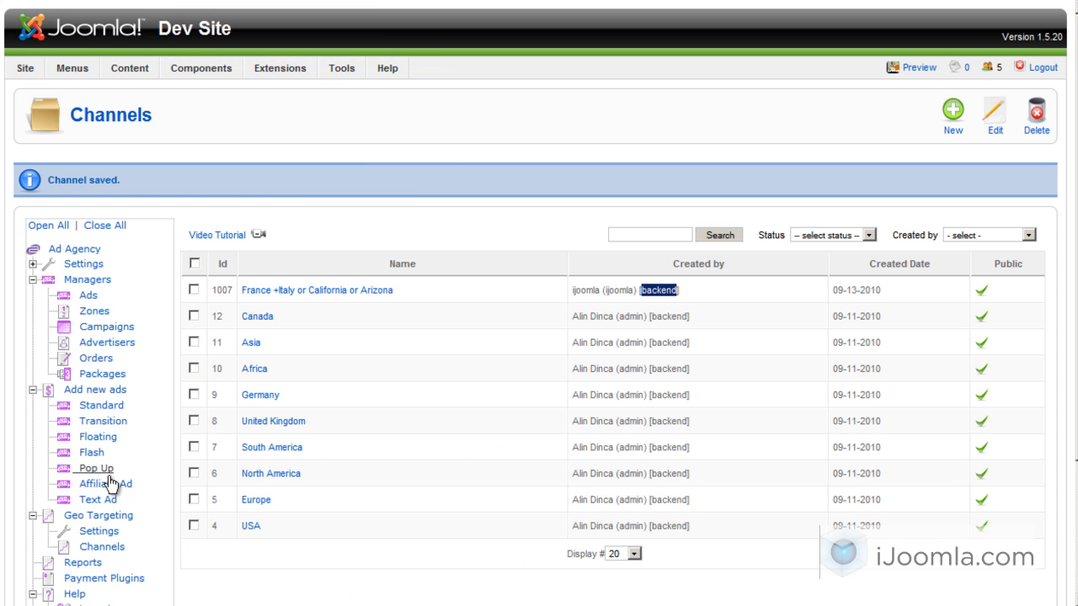
In the backend, reload the channels list and check where the Spain channel was created.
click(102, 547)
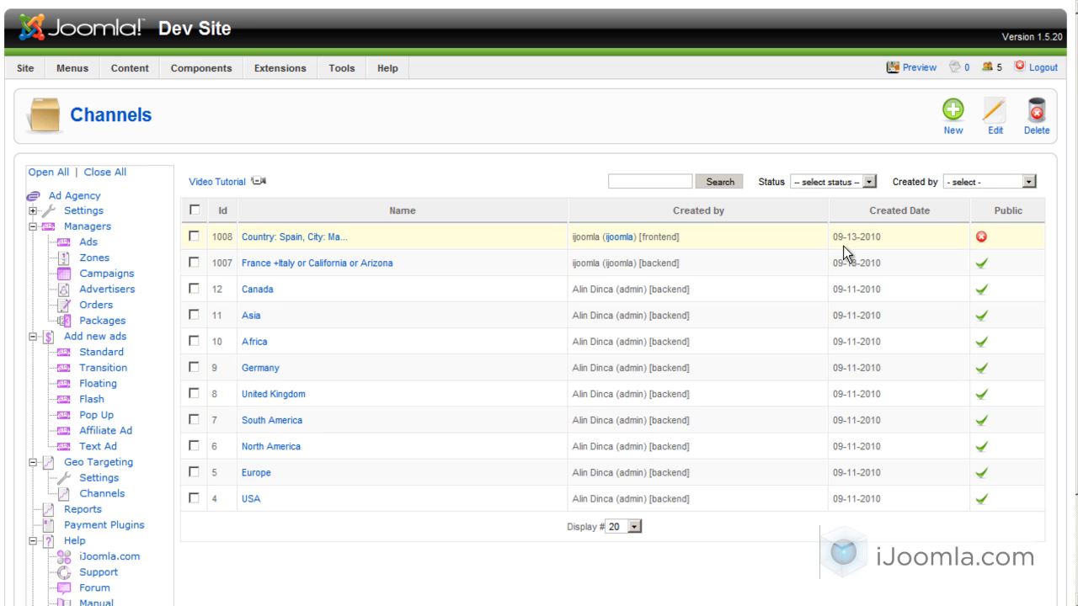
drag(644, 242, 679, 239)
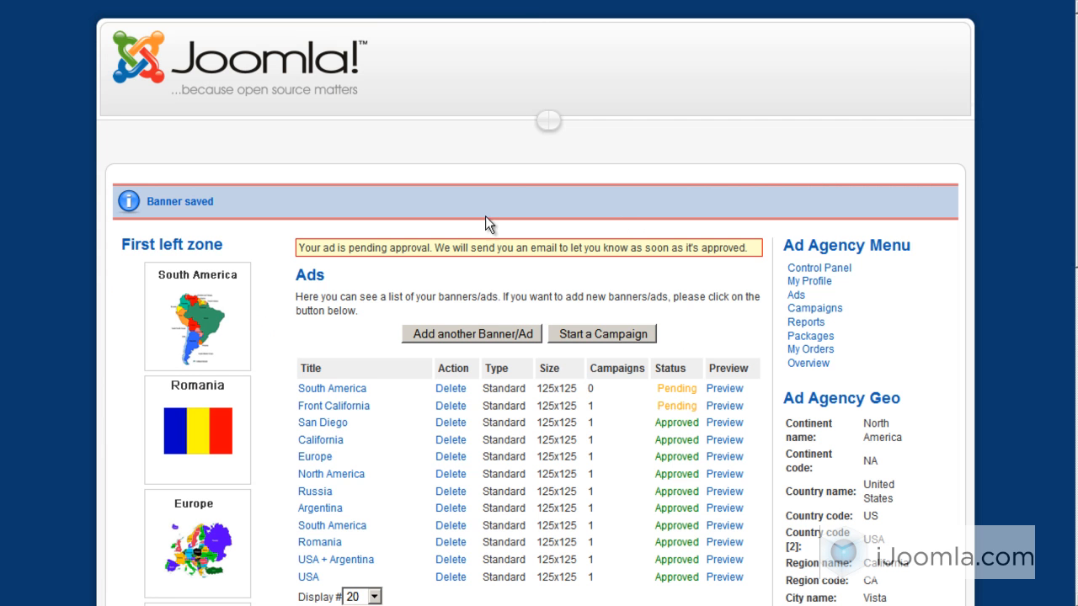
Review the front-end ads list and make the "Country: Spain, City: Ma..." channel public in the backend.
scroll(454, 317, down, 5)
scroll(454, 318, up, 3)
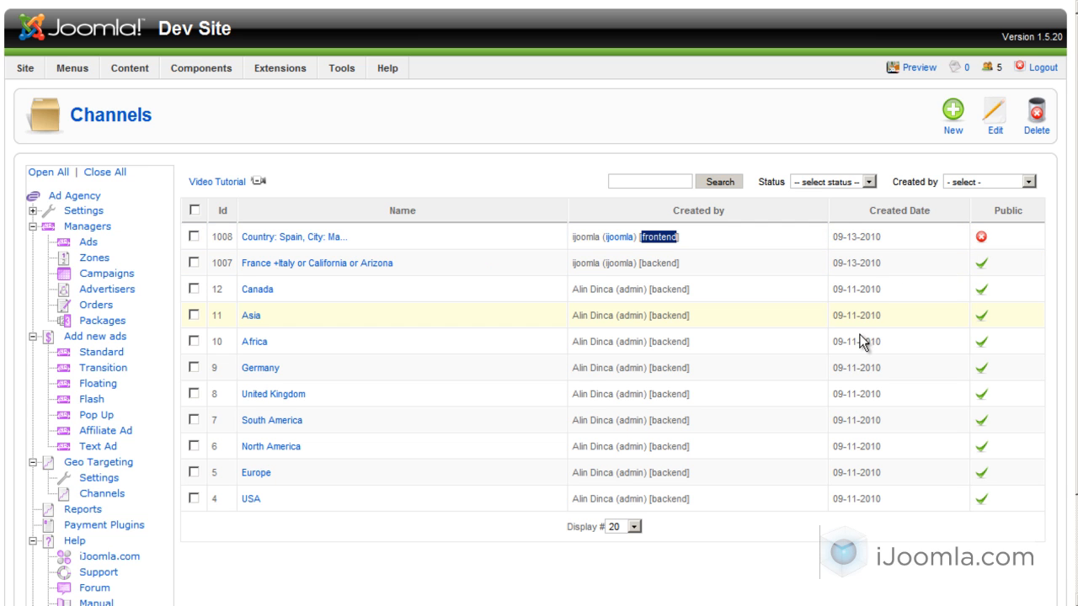
click(340, 292)
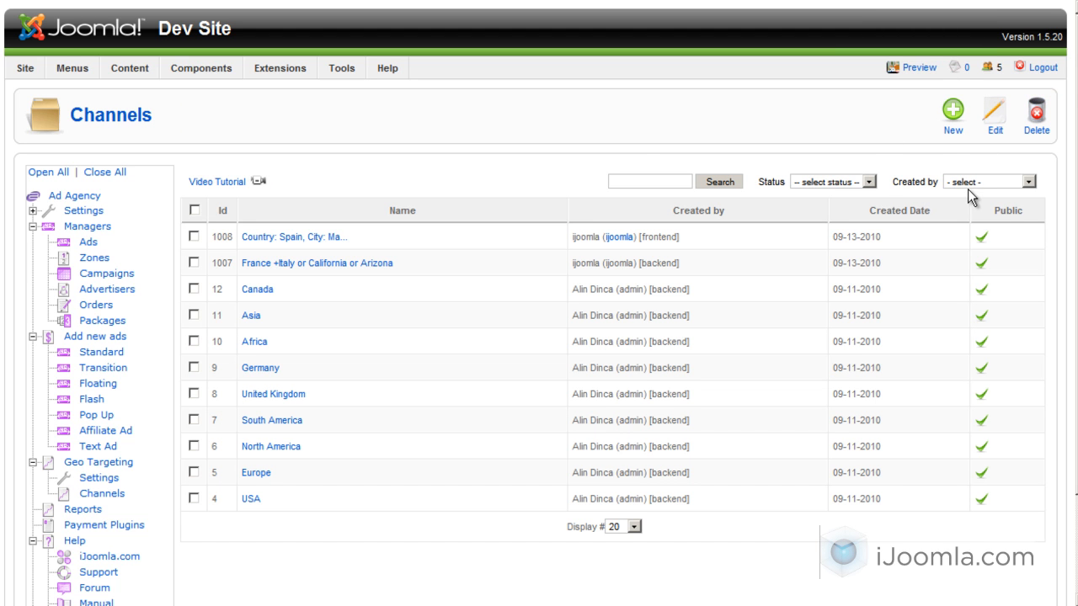
Examine the channels list's Created by and Status filter options, its search field and the listed channels.
click(977, 182)
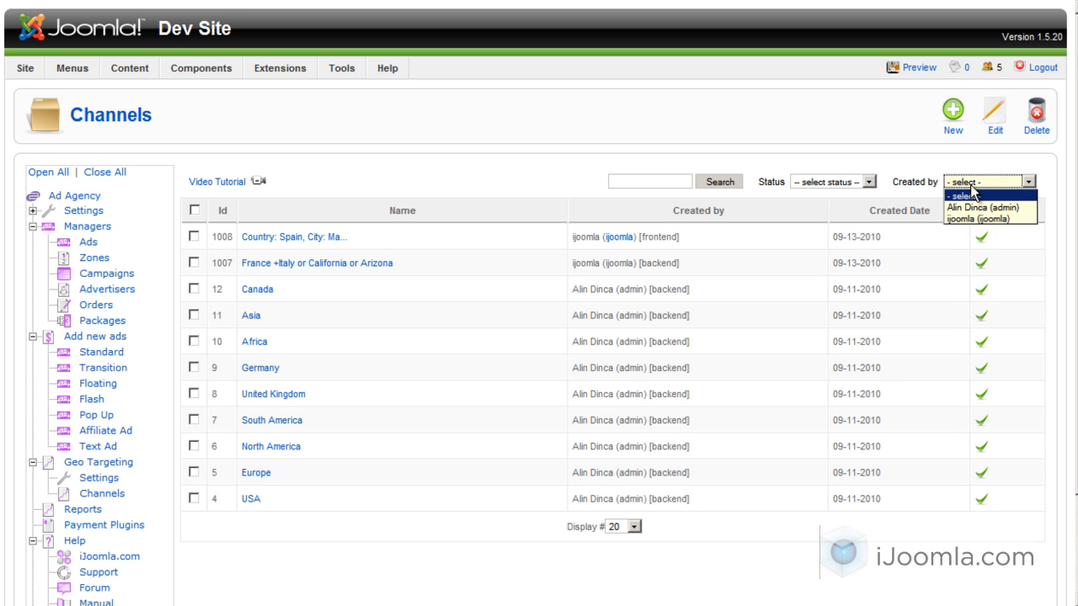
click(822, 185)
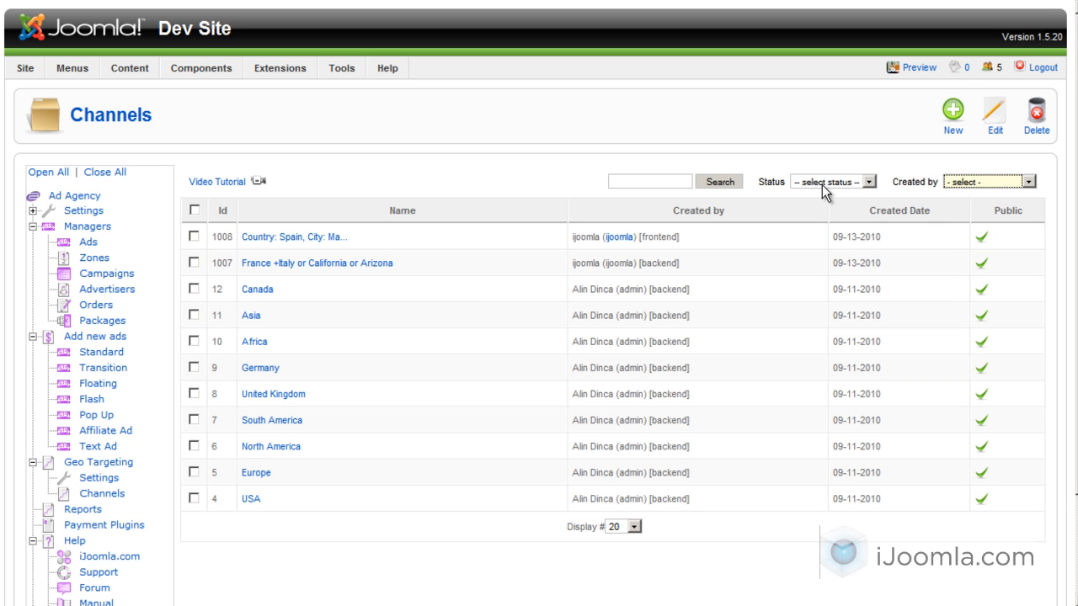
click(823, 184)
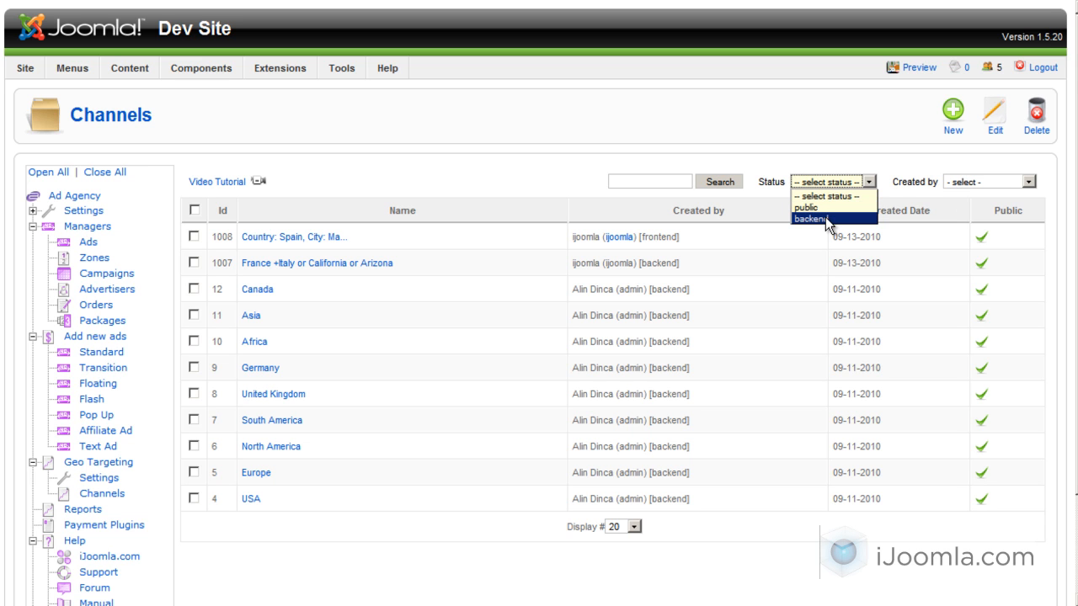
click(770, 211)
click(667, 181)
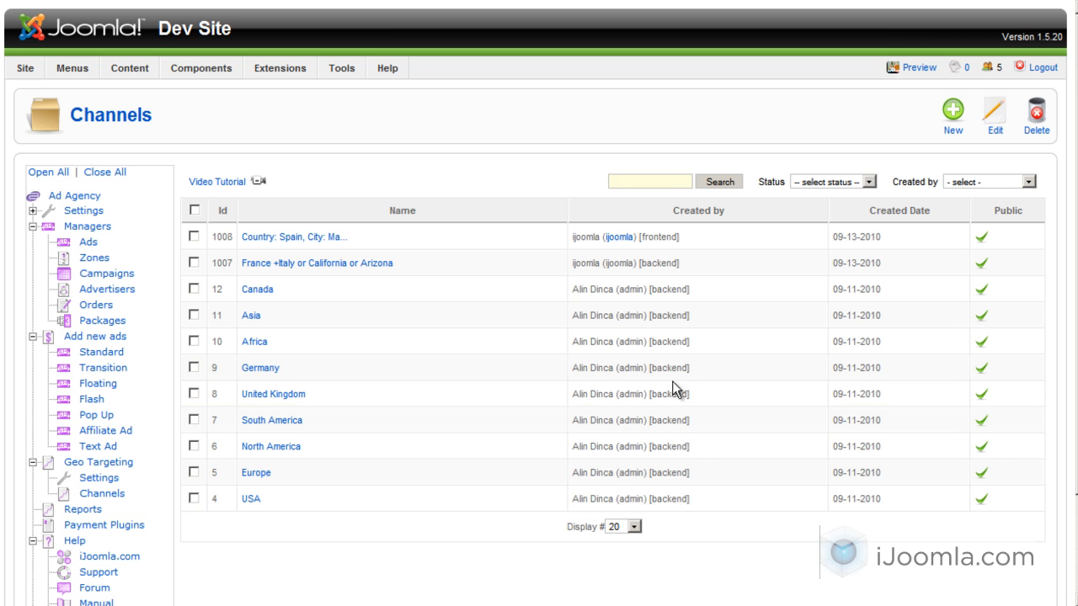
scroll(593, 272, down, 3)
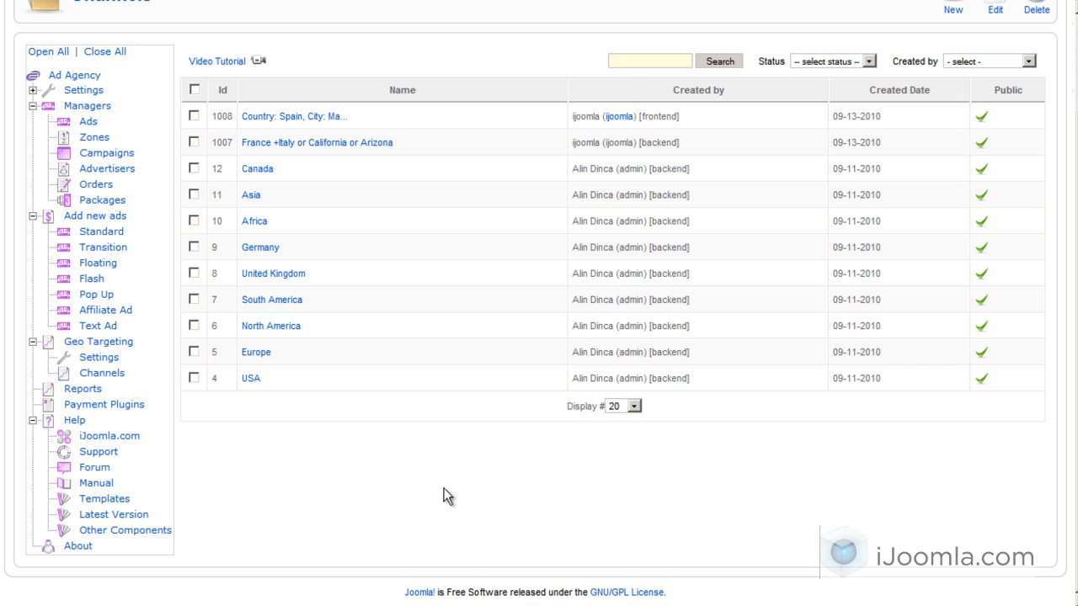
scroll(588, 352, up, 3)
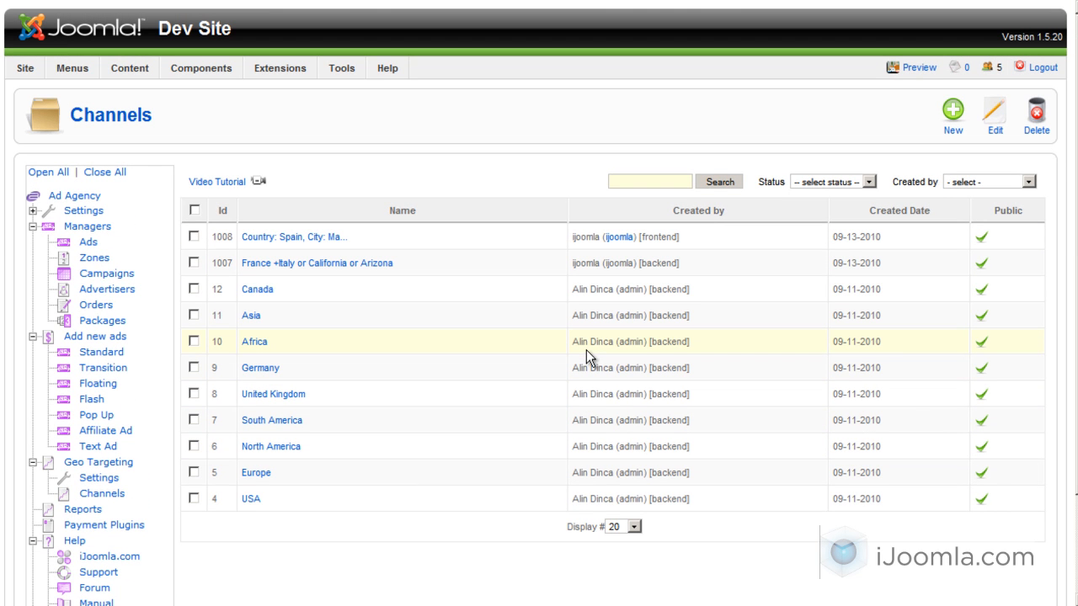